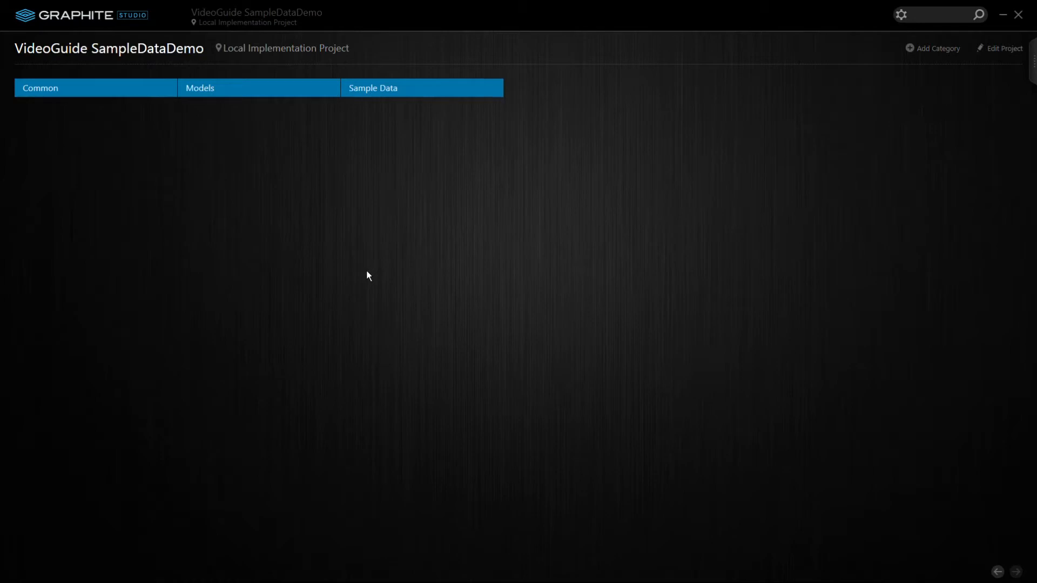
Review the BodyStyle and AutomobileModel entities in the Models category, closing each afterwards
left_click(277, 91)
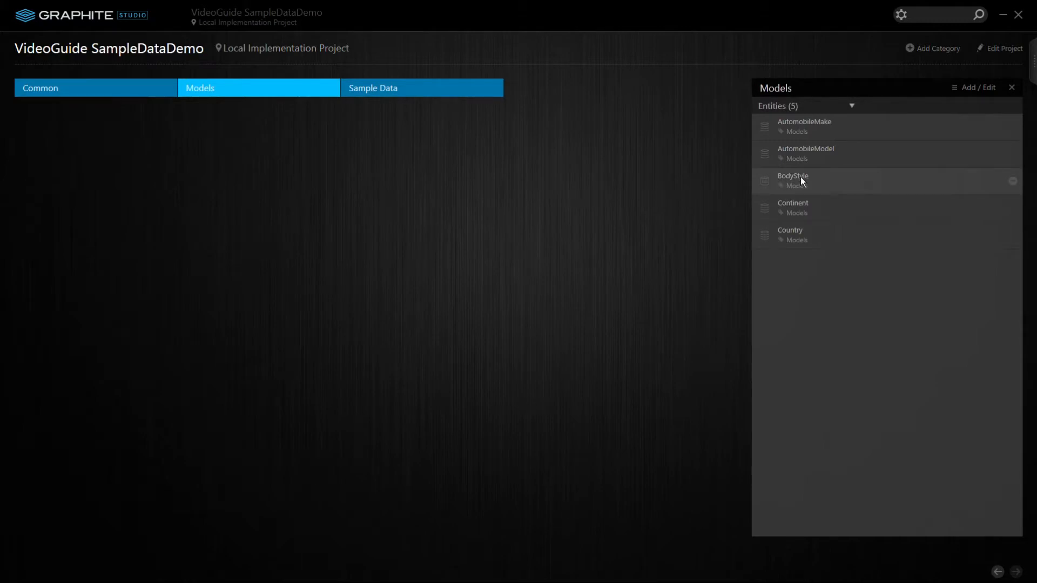
left_click(801, 180)
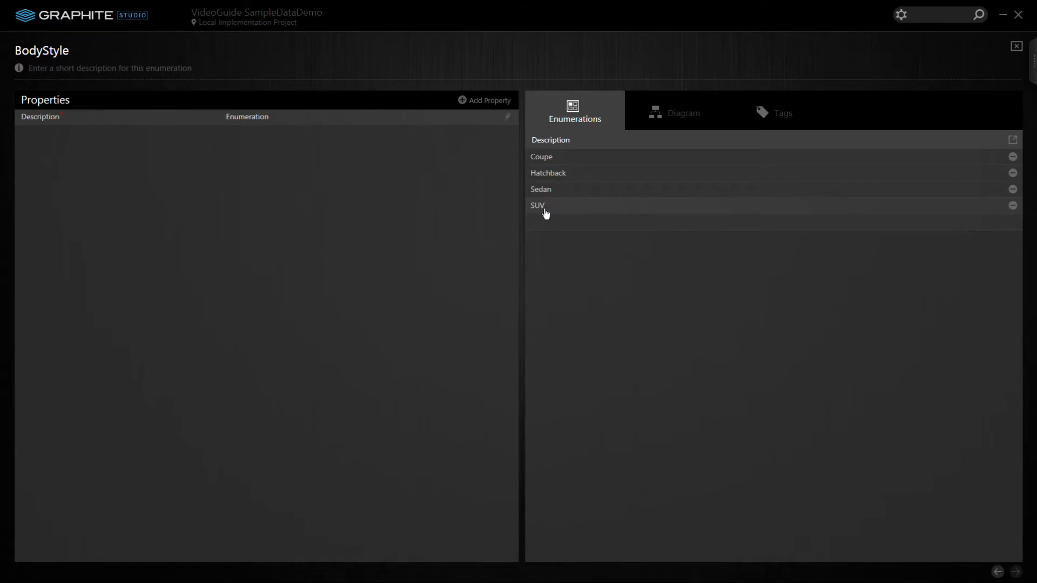
left_click(1017, 46)
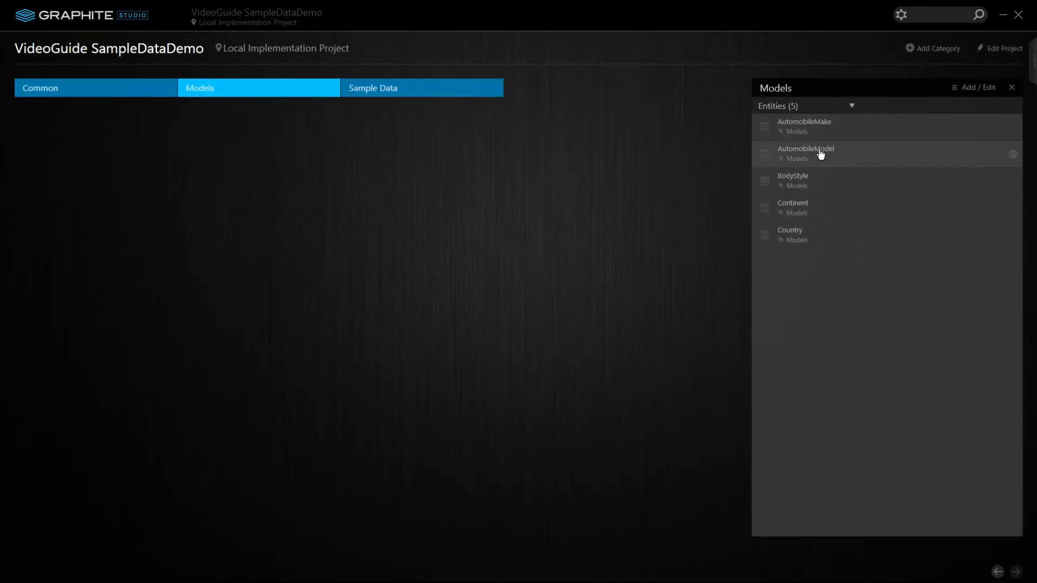
left_click(820, 154)
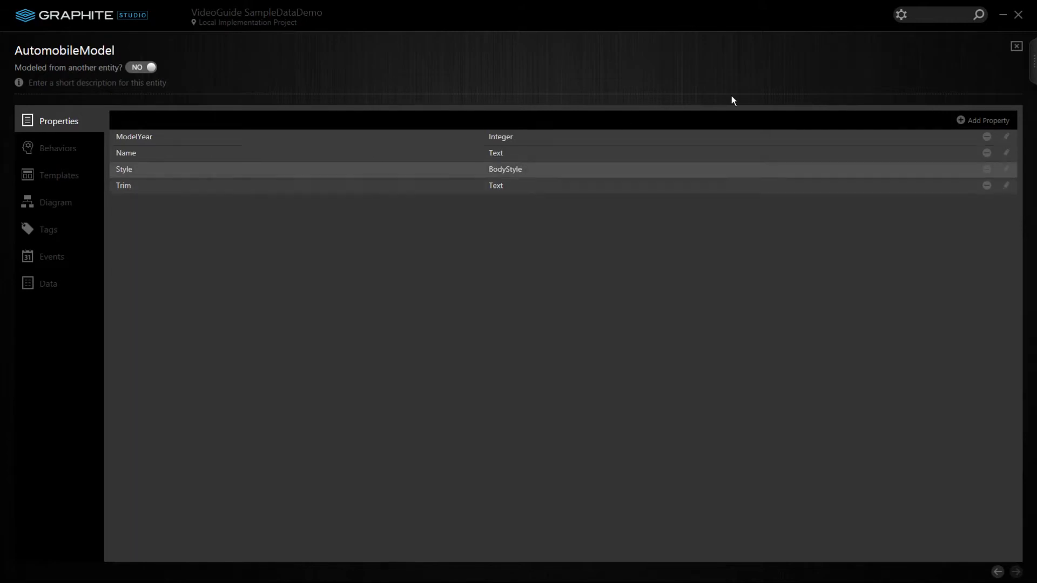
left_click(1016, 47)
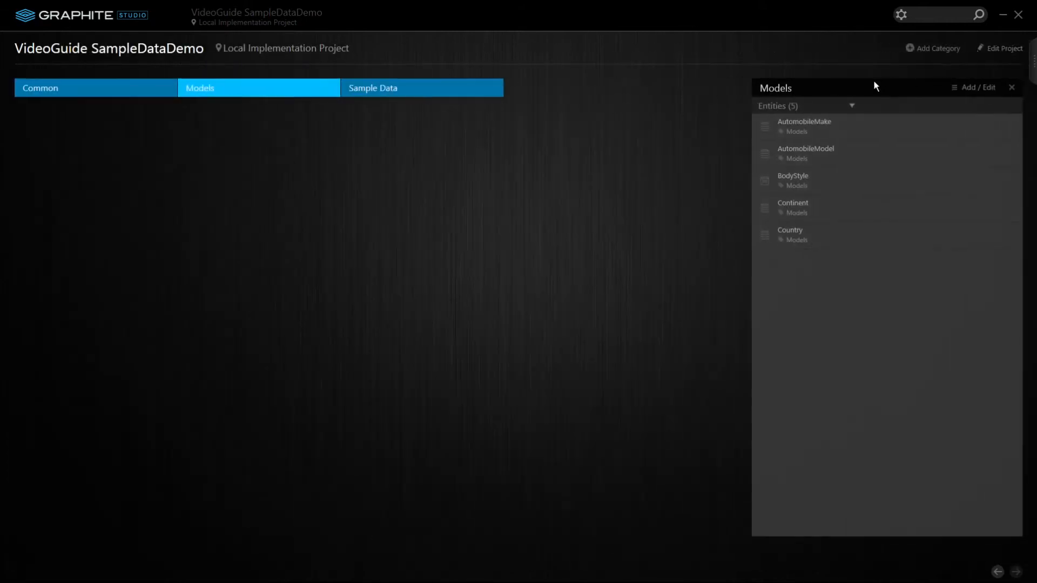
left_click(812, 125)
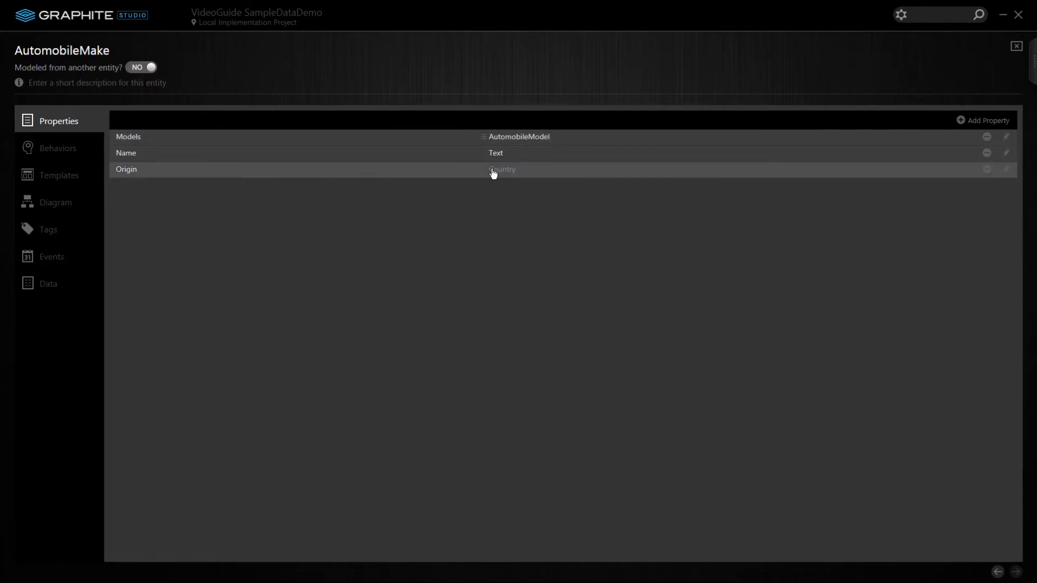
left_click(1017, 46)
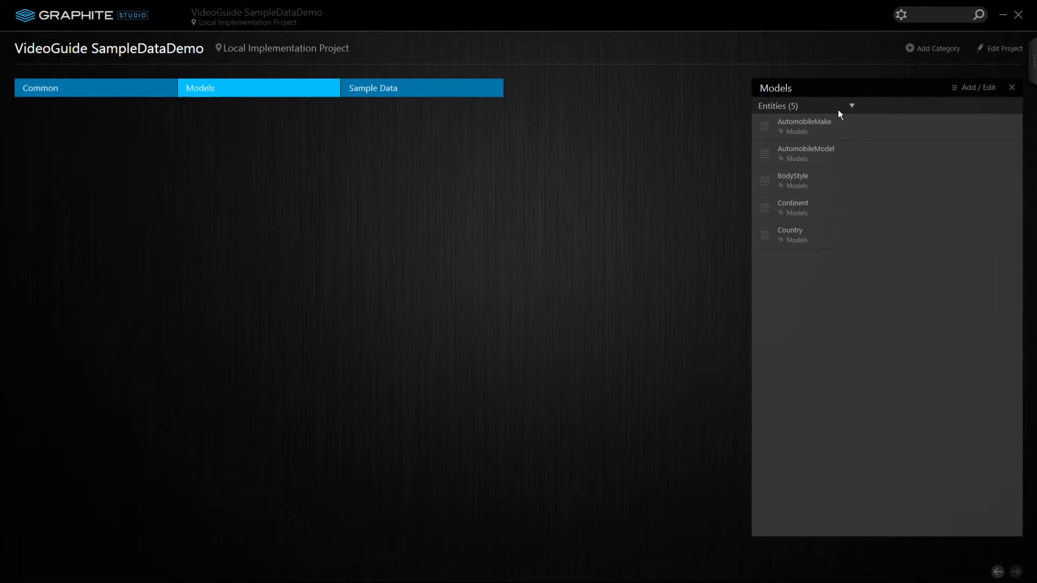
left_click(820, 155)
left_click(59, 154)
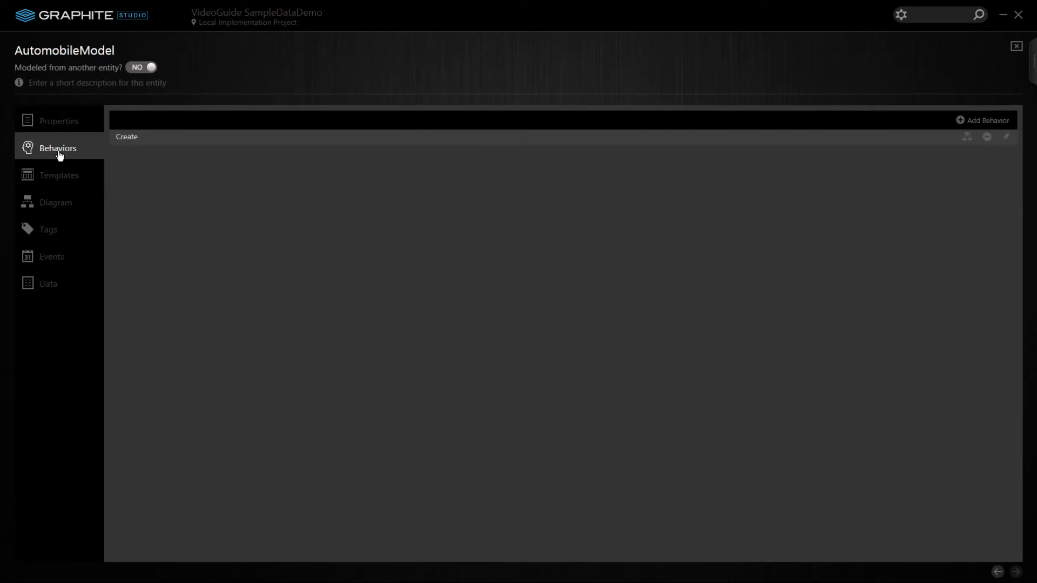
double_click(128, 139)
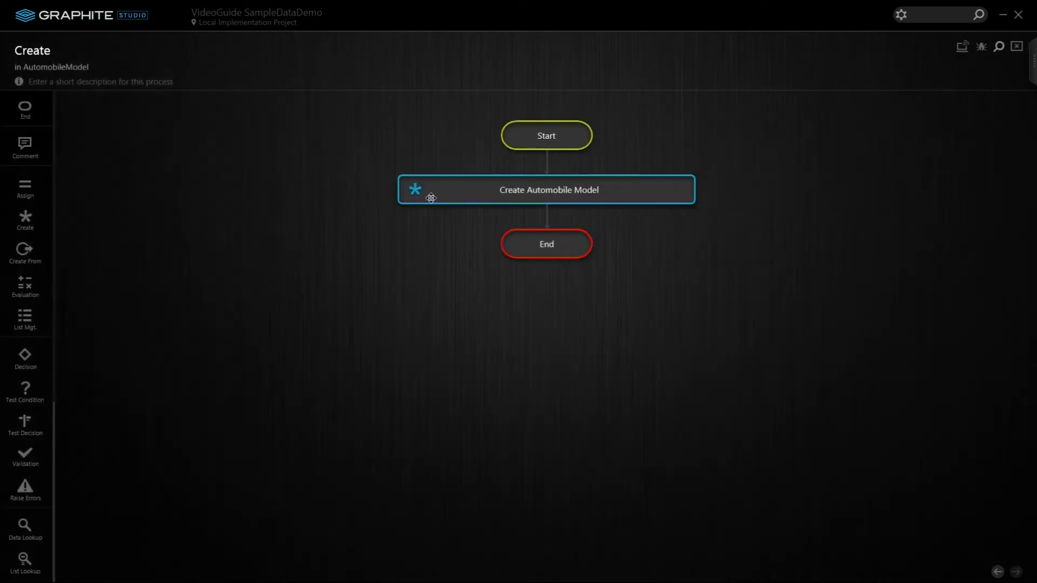
double_click(440, 187)
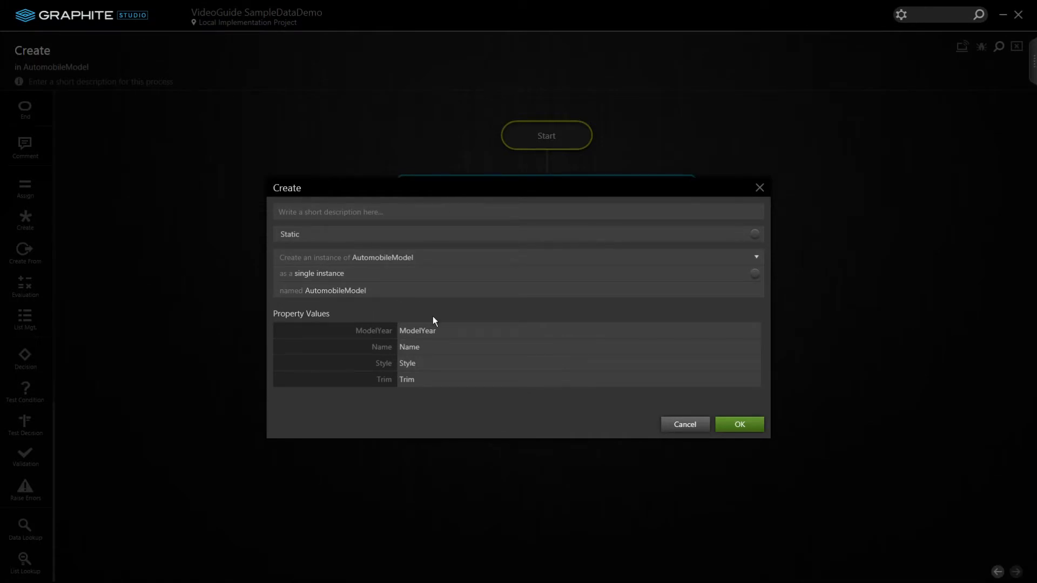
left_click(687, 424)
double_click(579, 144)
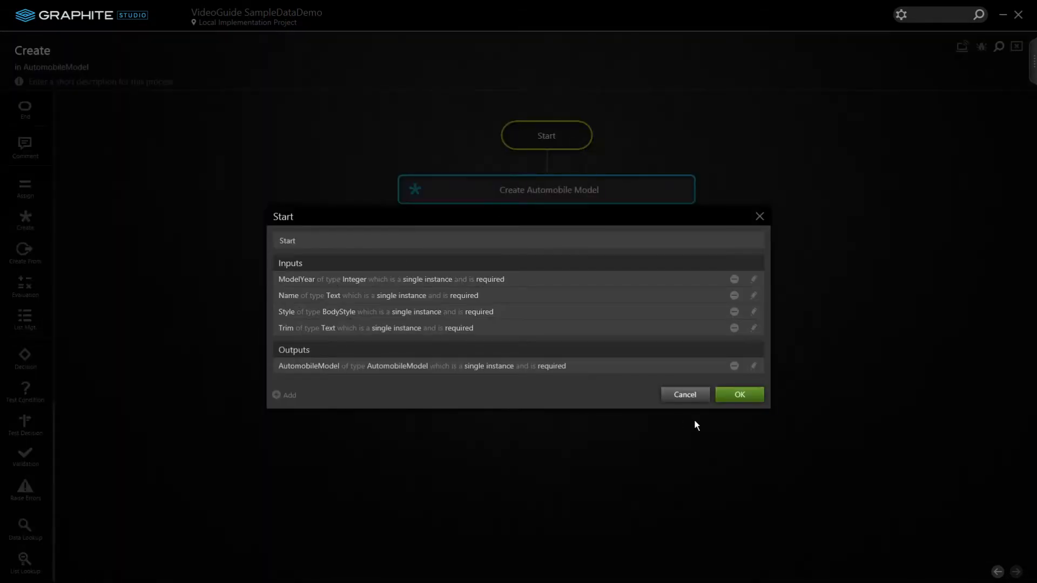
left_click(684, 395)
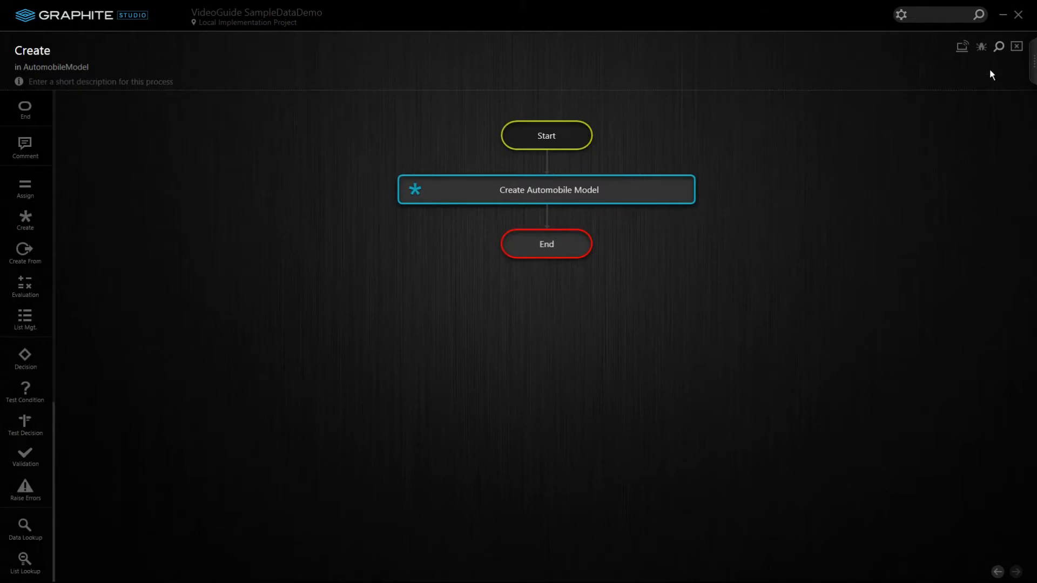
left_click(1018, 48)
left_click(1019, 47)
left_click(806, 128)
Inspect AutomobileMake's Create flow, viewing the Create Automobile Make and Start step settings unchanged
left_click(78, 154)
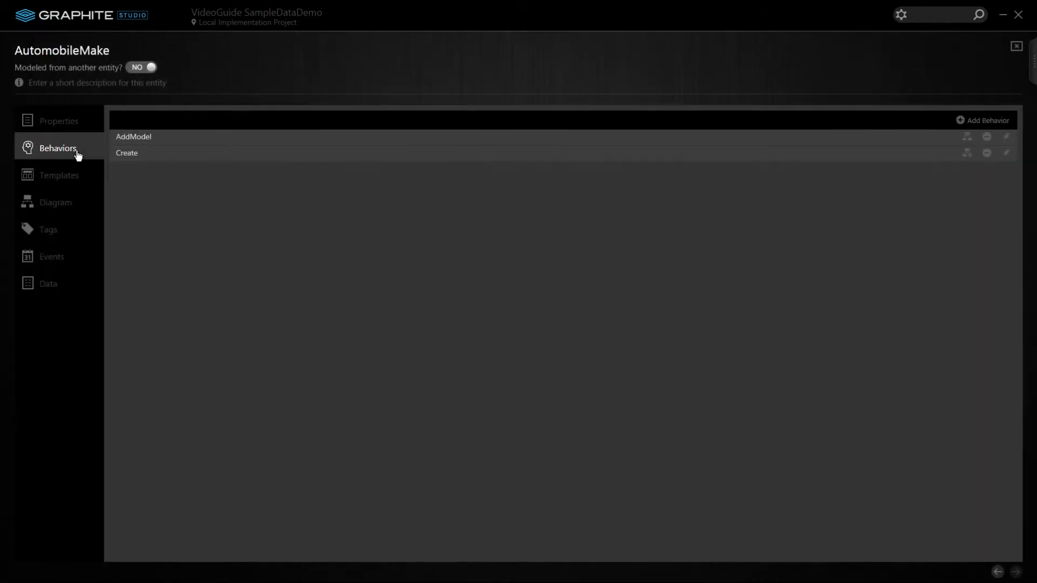
left_click(126, 155)
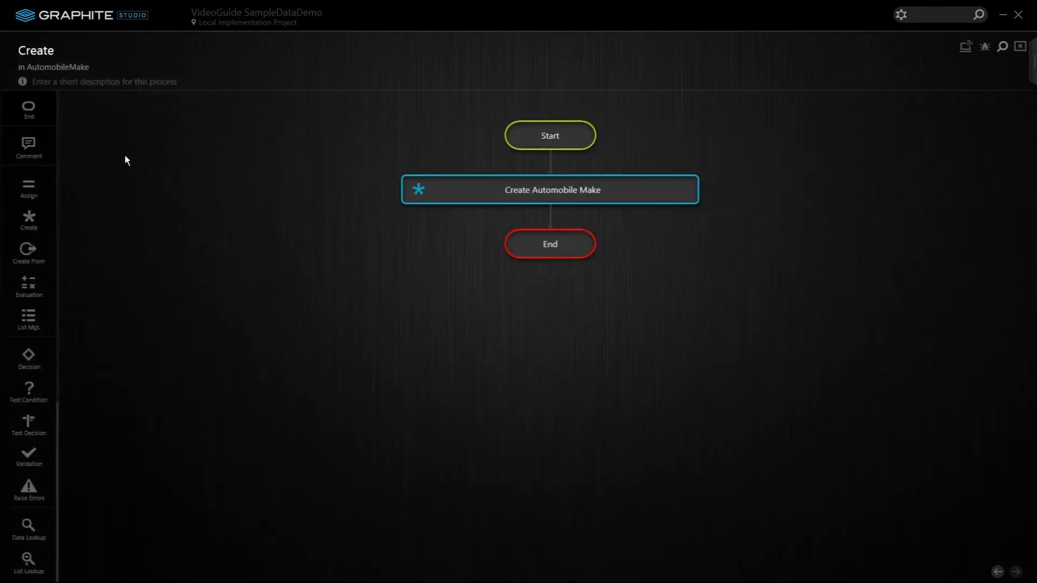
double_click(453, 189)
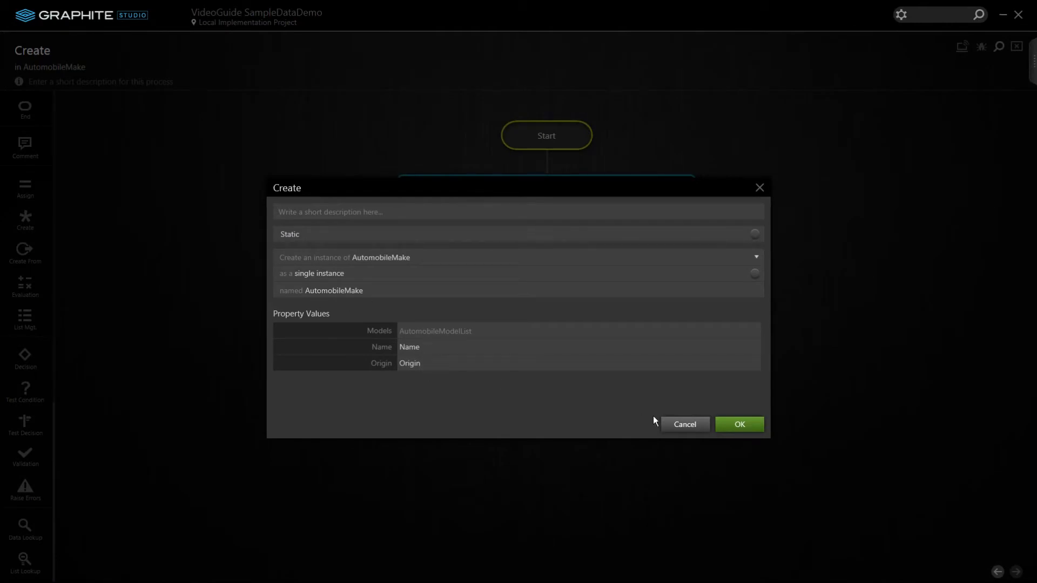
left_click(677, 424)
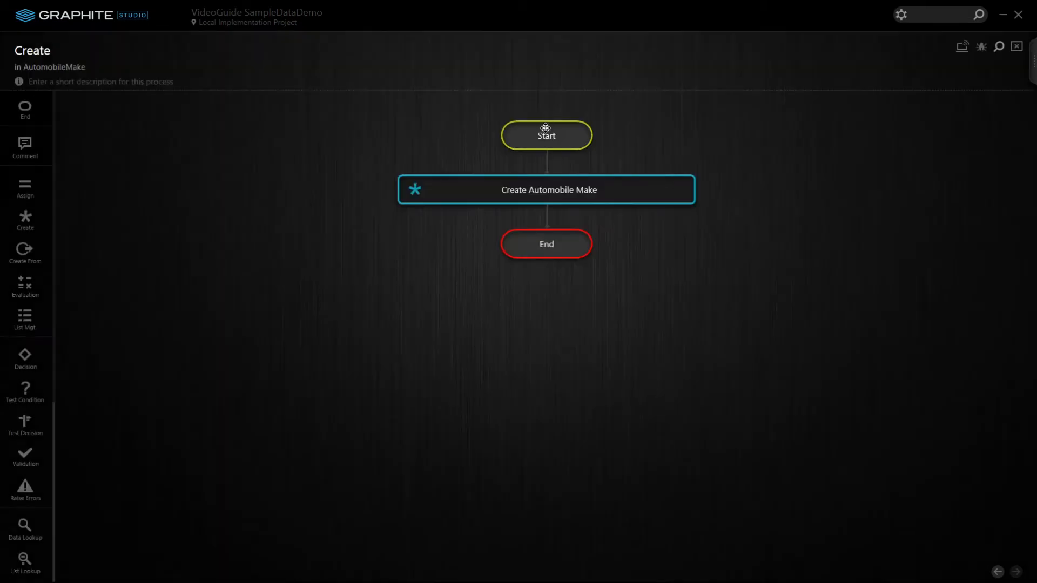
double_click(546, 134)
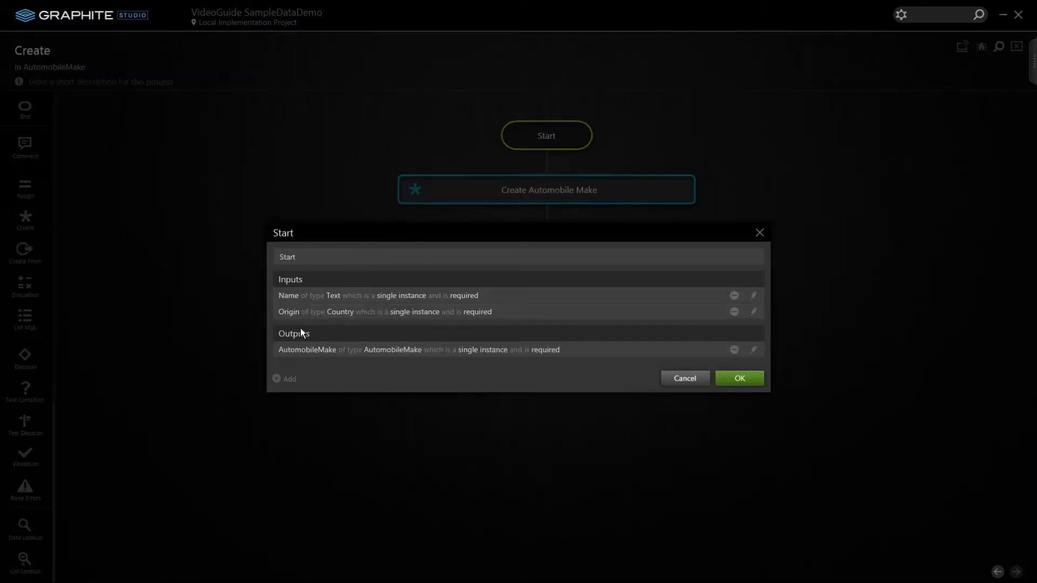
left_click(679, 378)
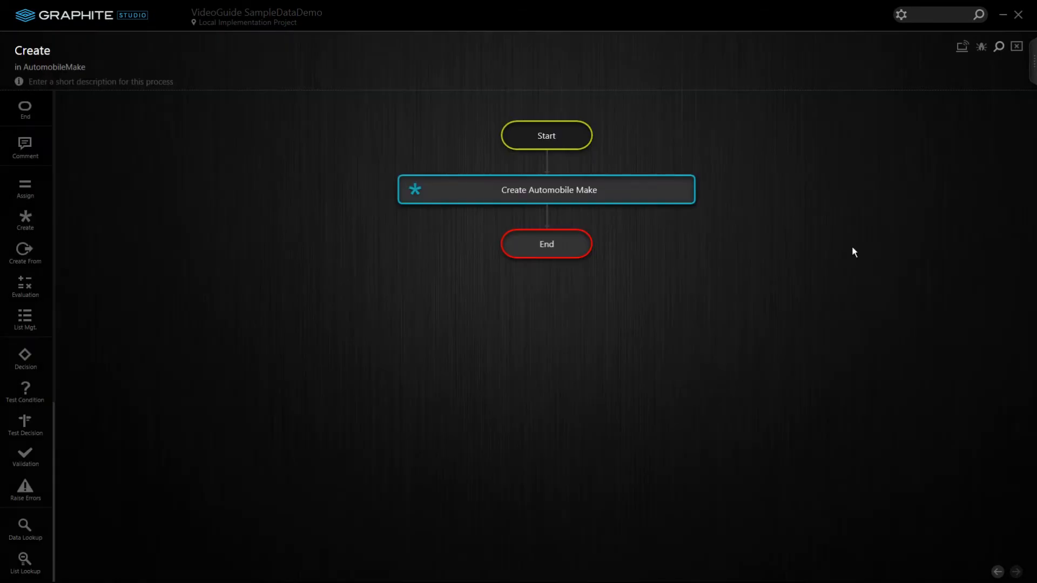
left_click(1019, 48)
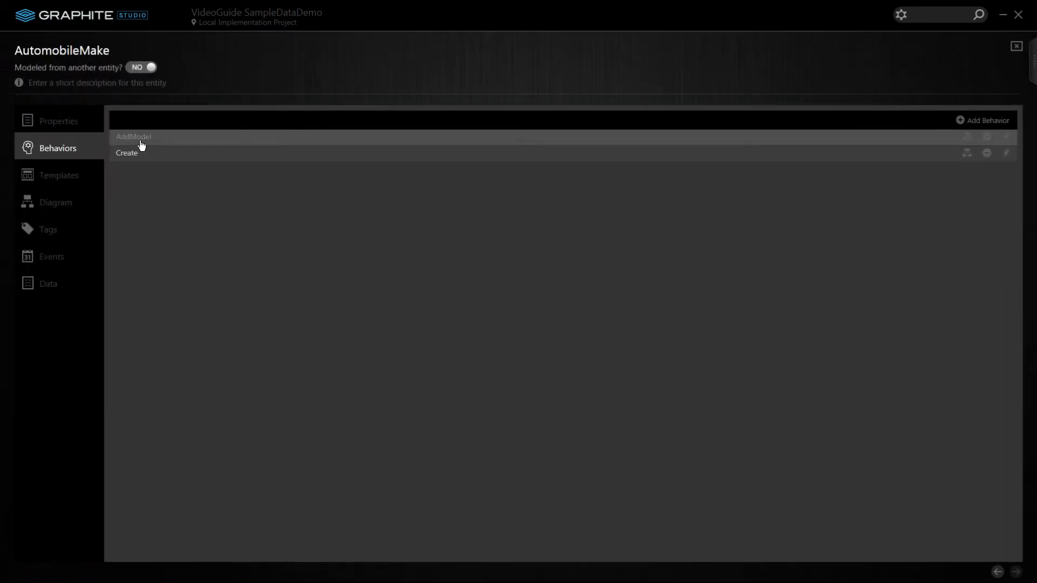
Inspect the AddModel flow's Start step, then show AutomobileMake's Models, Name and Origin properties
double_click(141, 141)
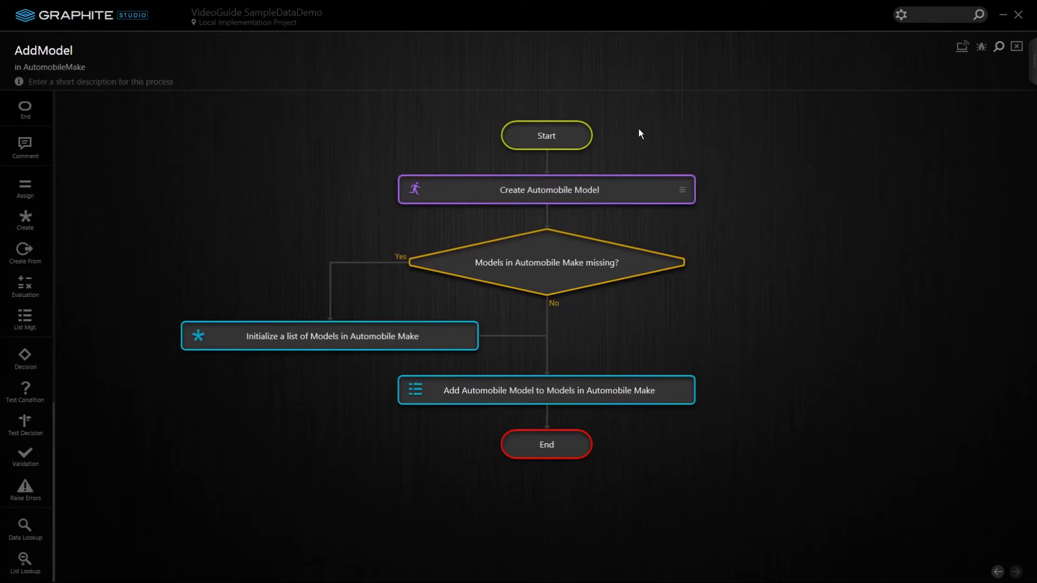
double_click(528, 141)
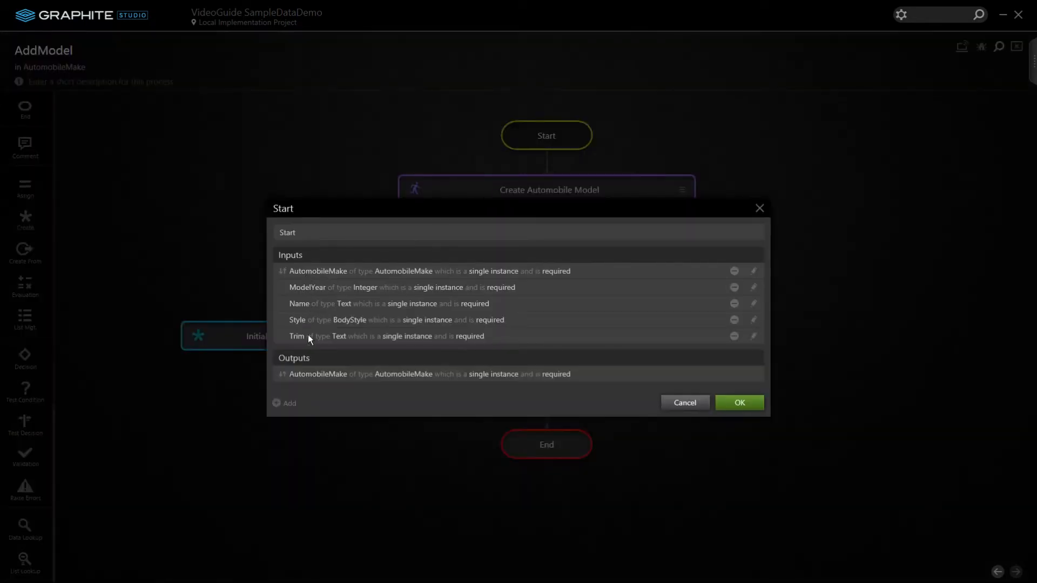
left_click(681, 404)
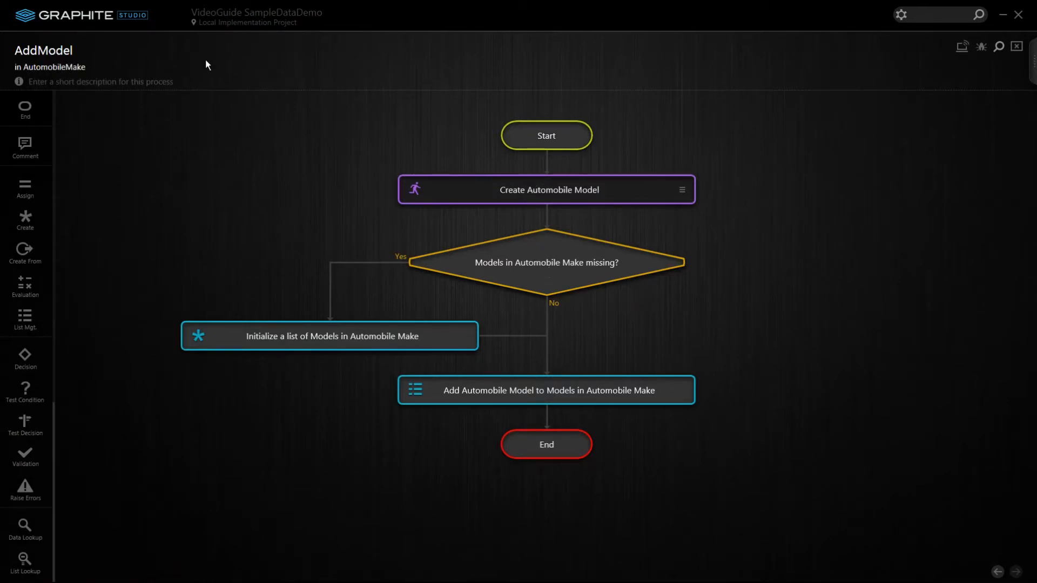
left_click(75, 67)
left_click(59, 124)
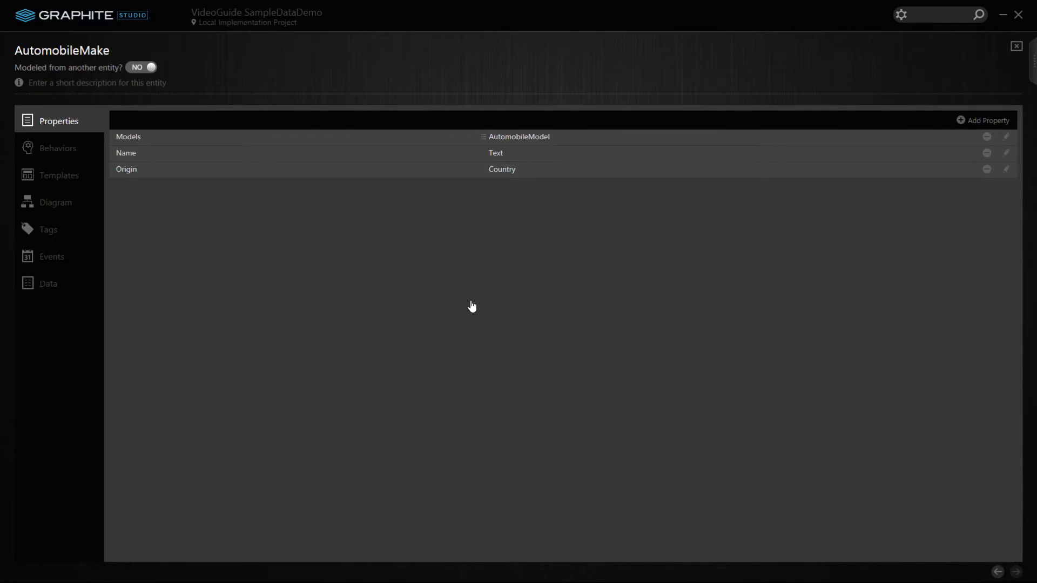
Open the PopulateMakeAndModel flowchart from the DataLoader entity in the Sample Data category
left_click(284, 21)
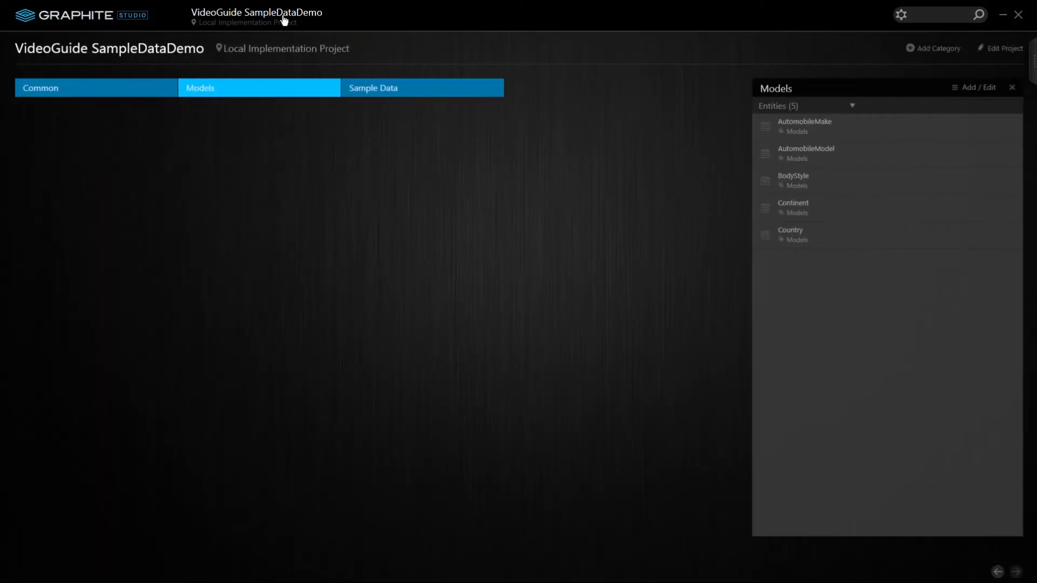
left_click(437, 96)
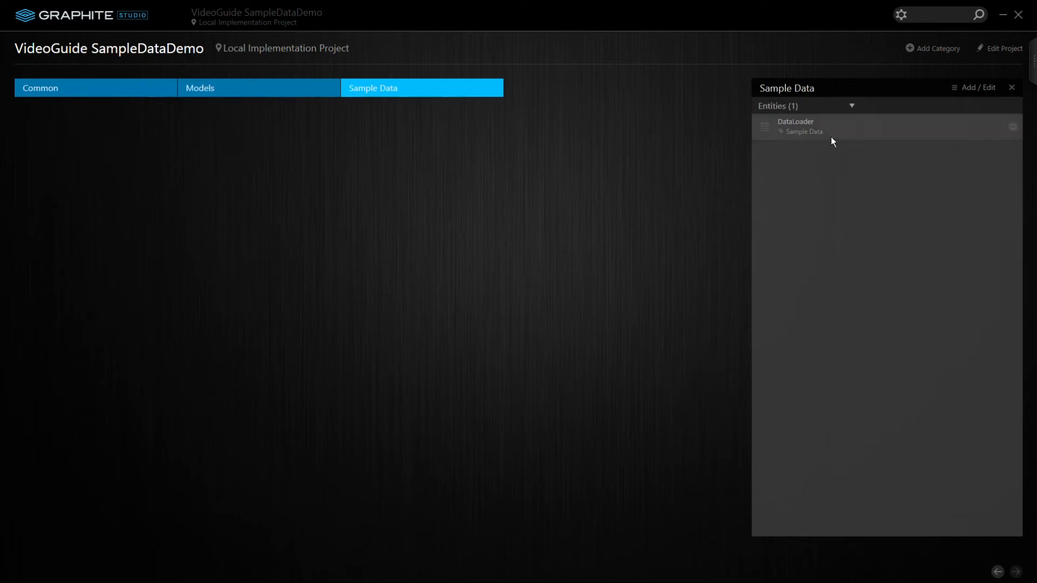
left_click(801, 125)
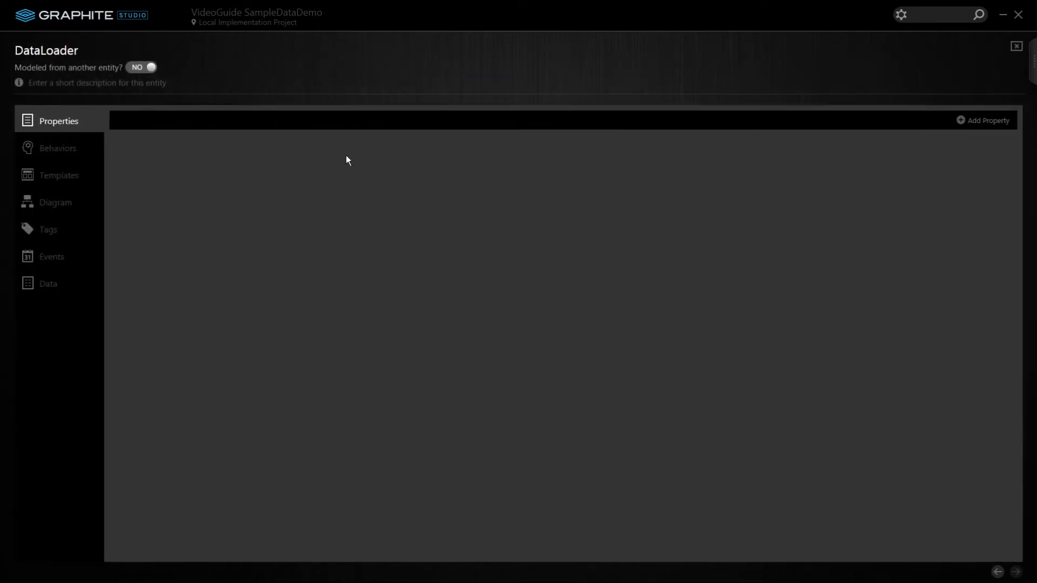
left_click(72, 148)
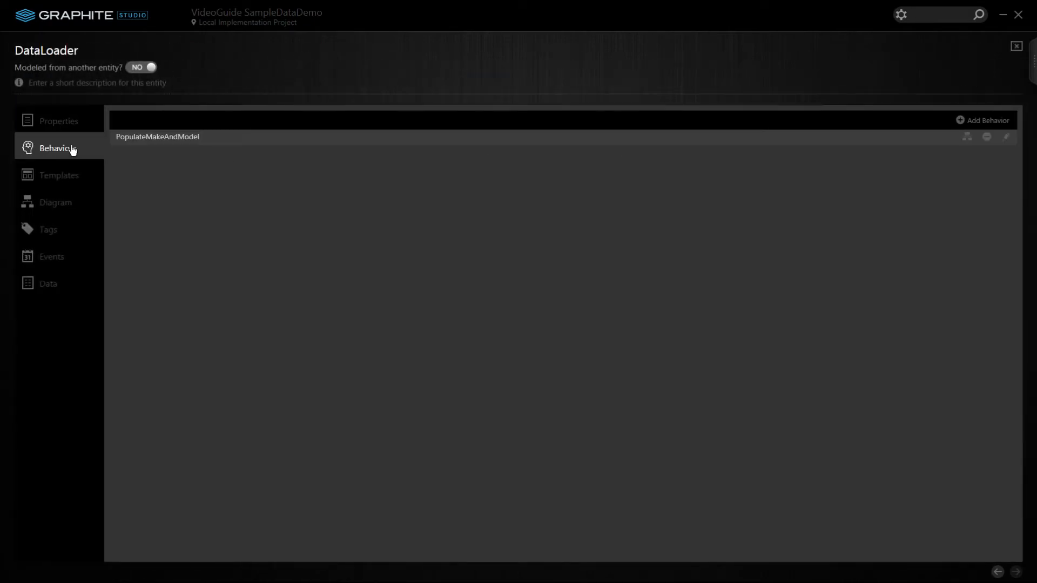
left_click(174, 138)
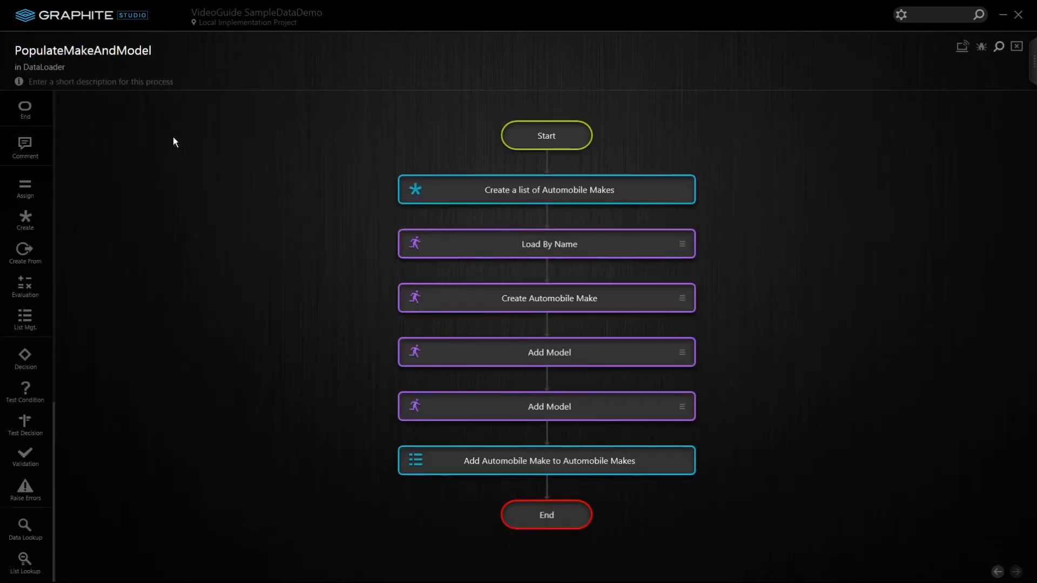
double_click(530, 128)
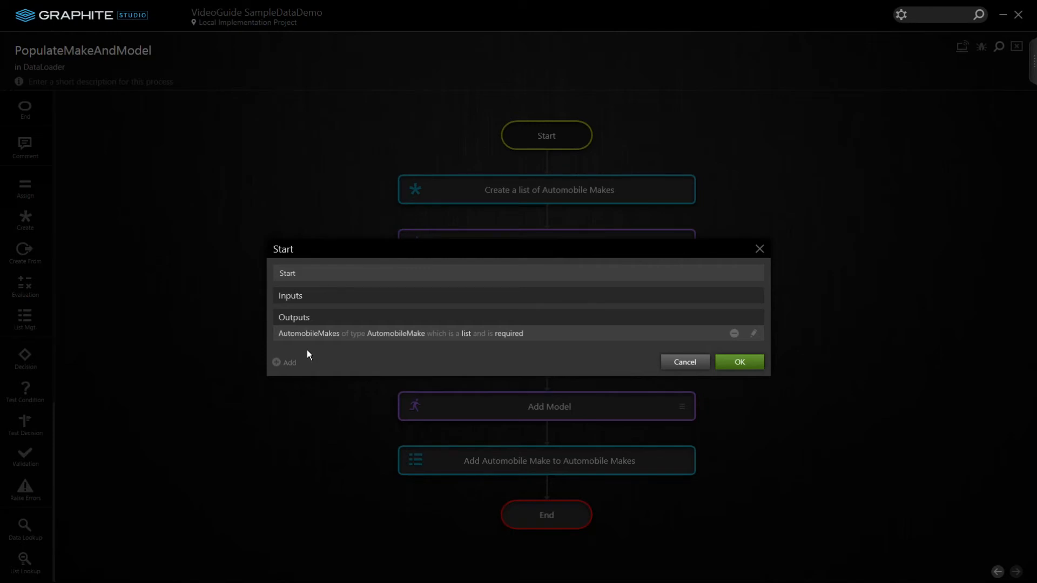
left_click(740, 362)
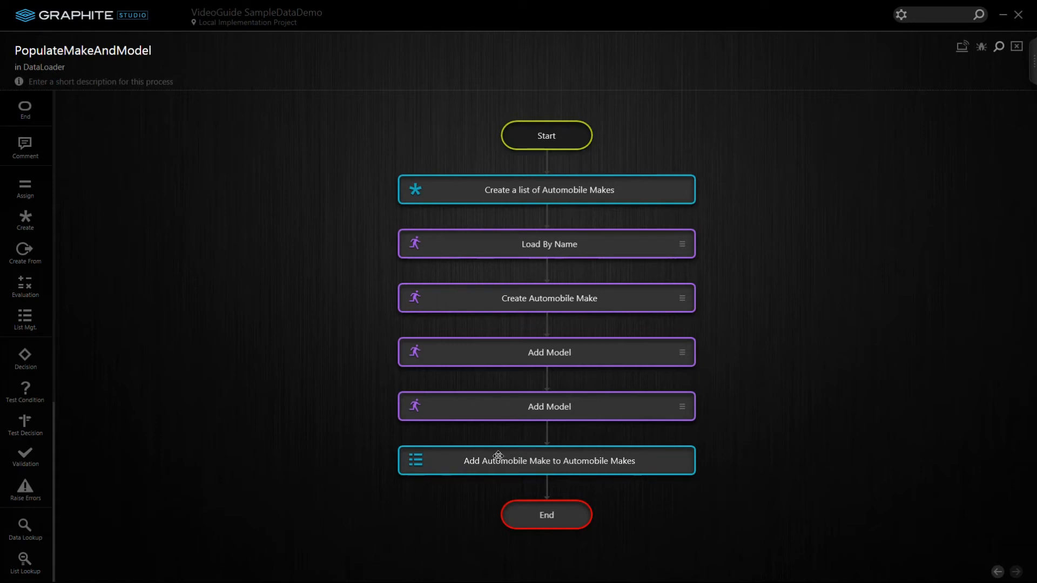
double_click(474, 460)
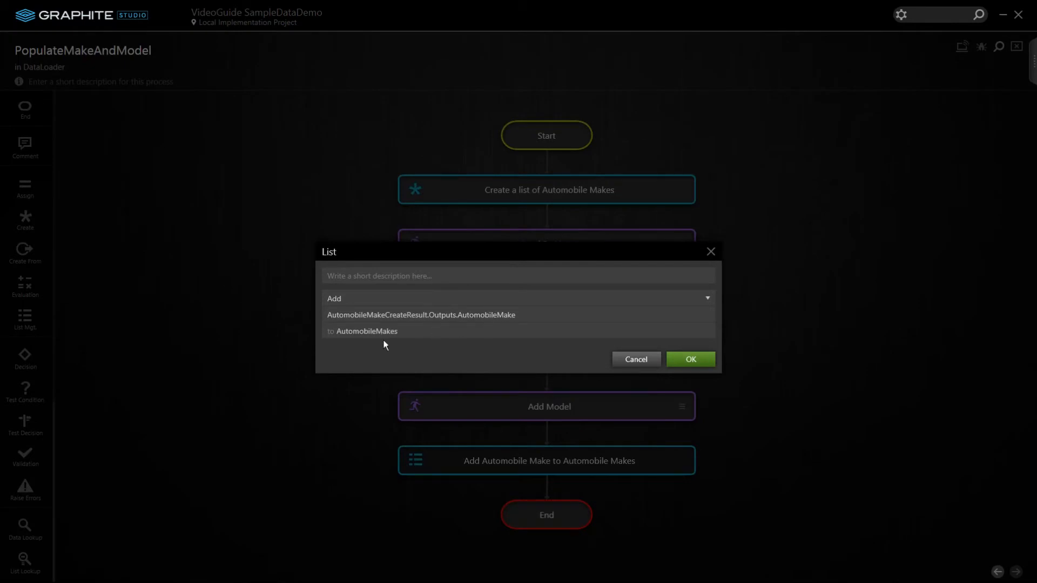
left_click(636, 359)
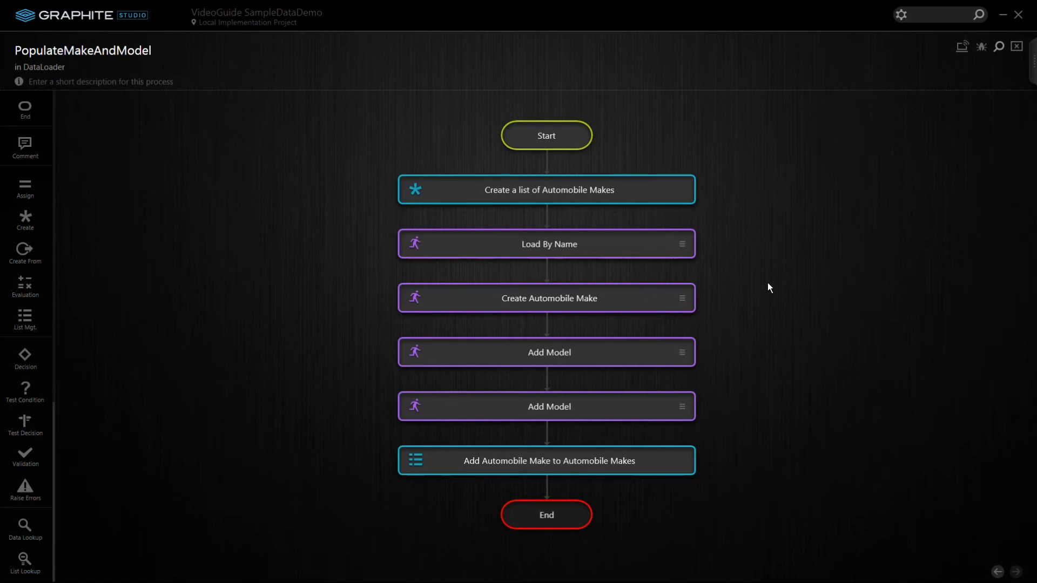
Launch DatabaseFolder.exe from the desktop with administrator approval
left_click(1003, 18)
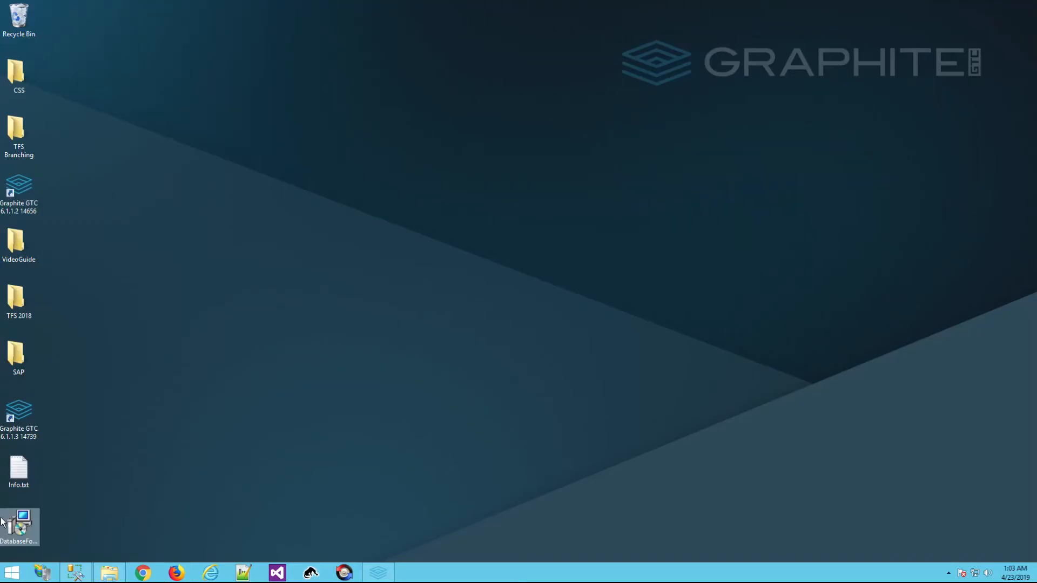
left_click(27, 525)
double_click(22, 518)
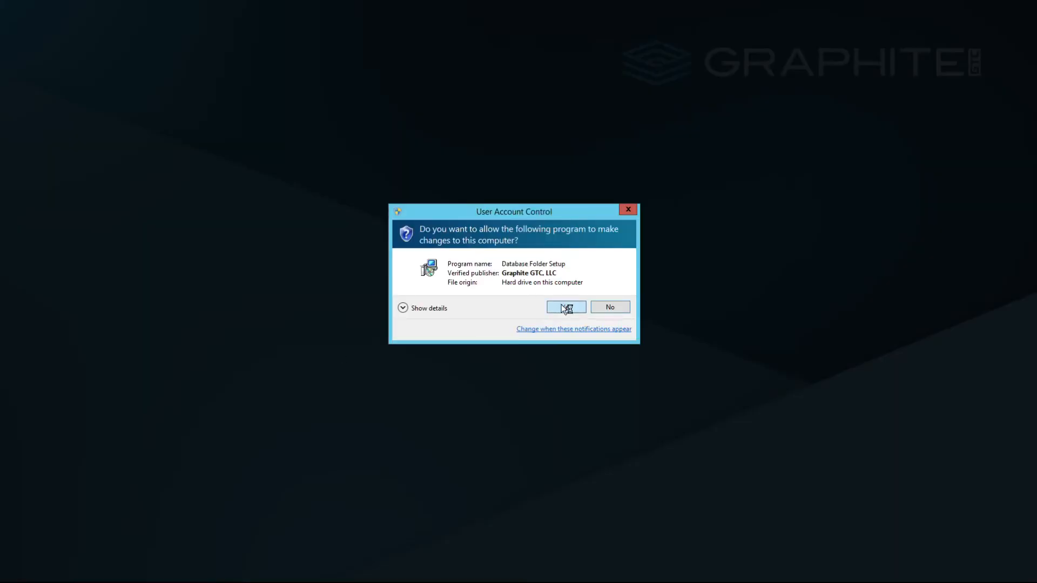
left_click(561, 304)
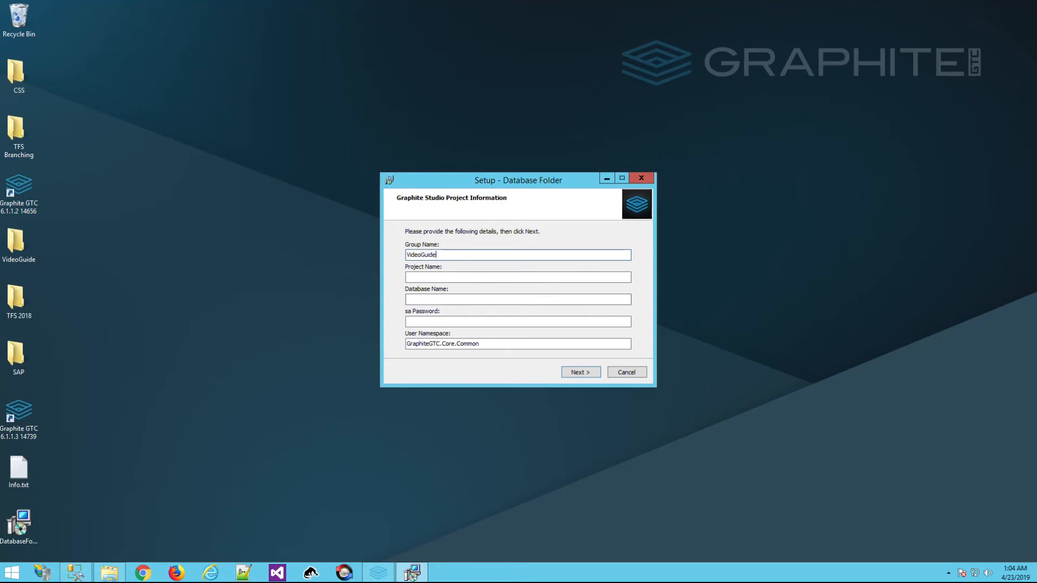
Enter group VideoGuide, project SampleDataDemo, database VideoGuideSampleDataDemoDb and the sa password
key("Tab")
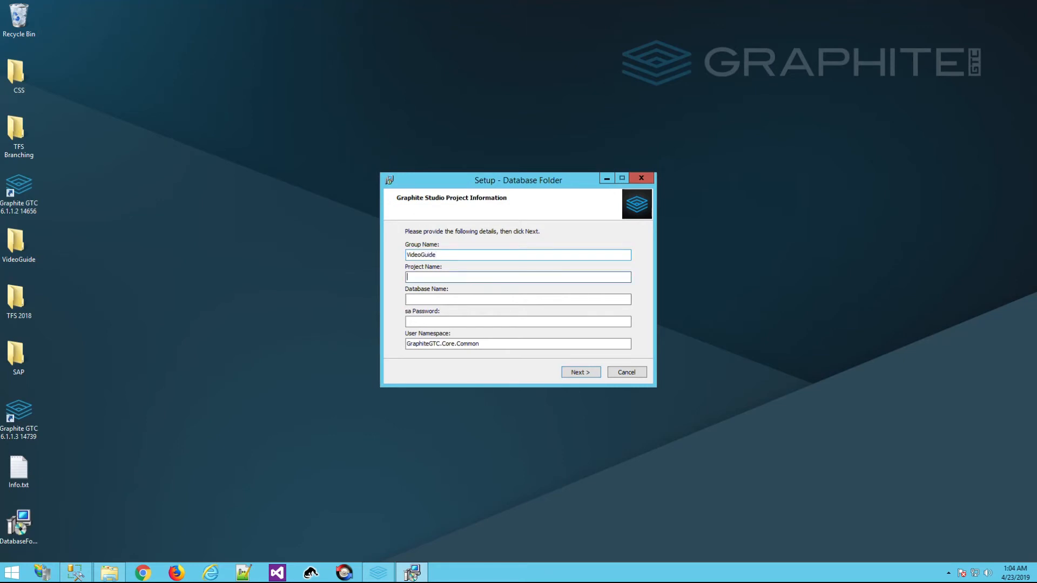
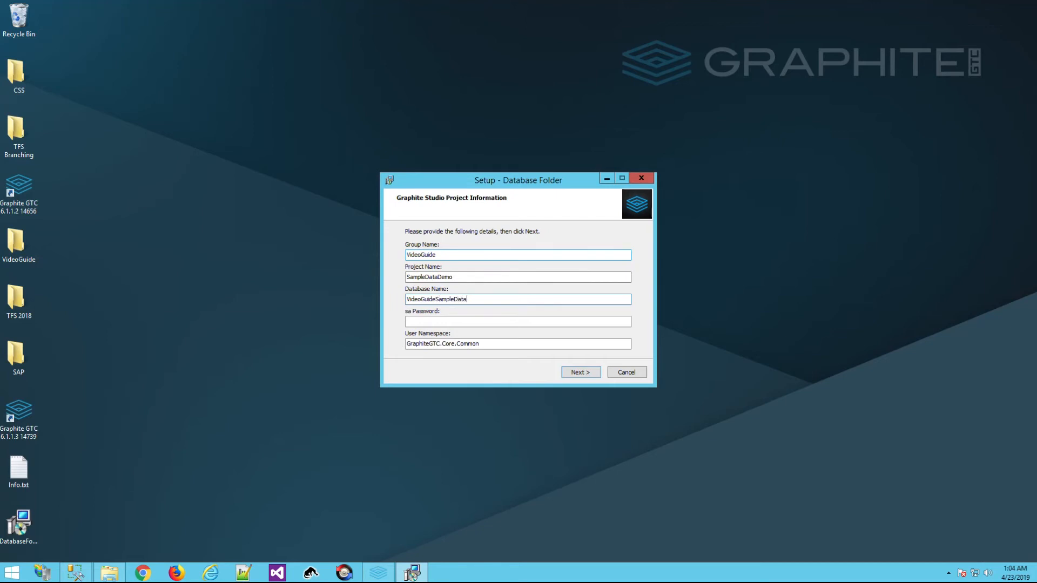
key("Tab")
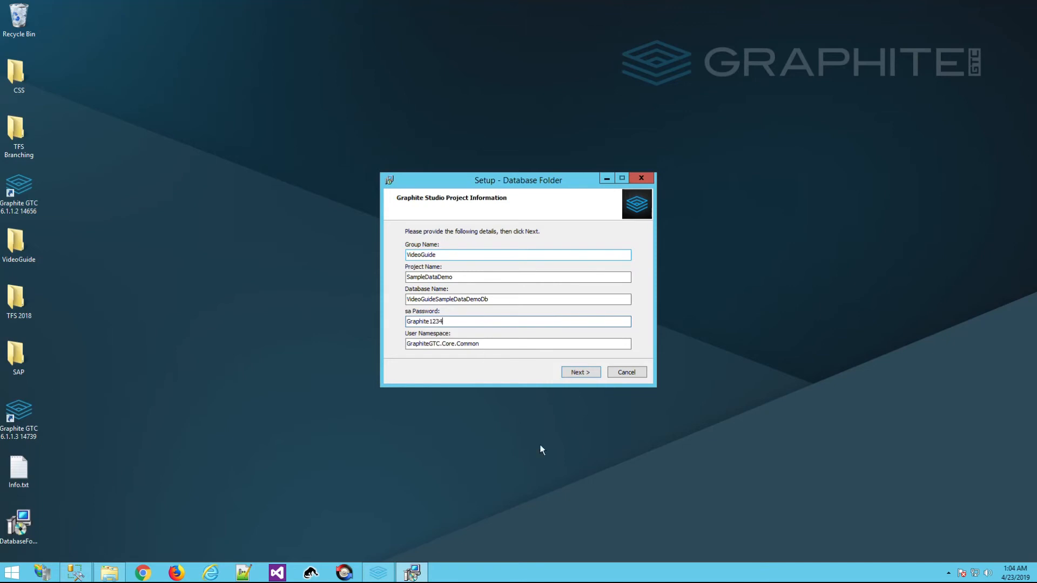
Set the install location to LocalImplementation\VideoGuide\SampleDataDemo
left_click(581, 373)
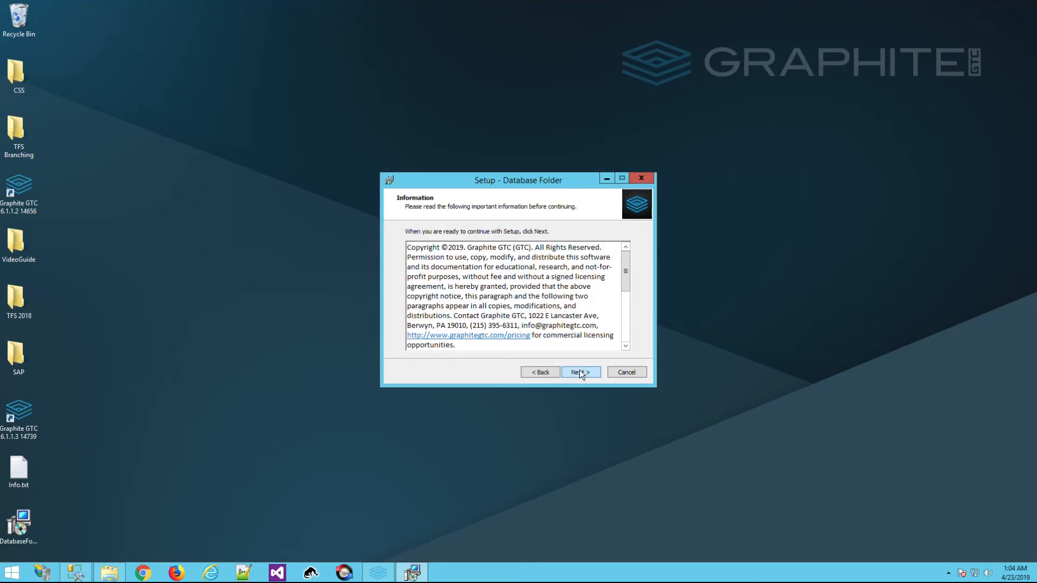
left_click(580, 373)
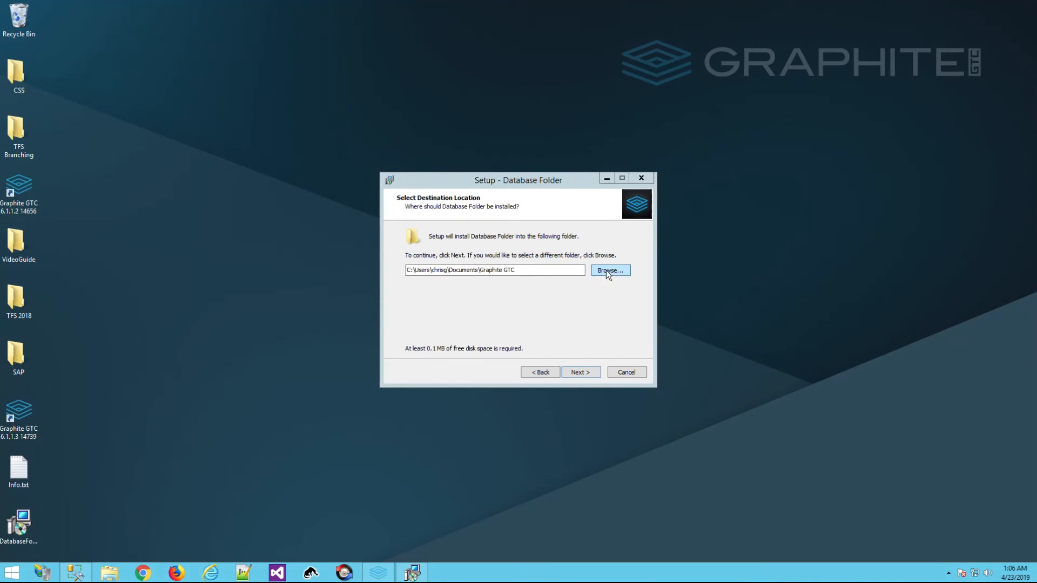
left_click(608, 271)
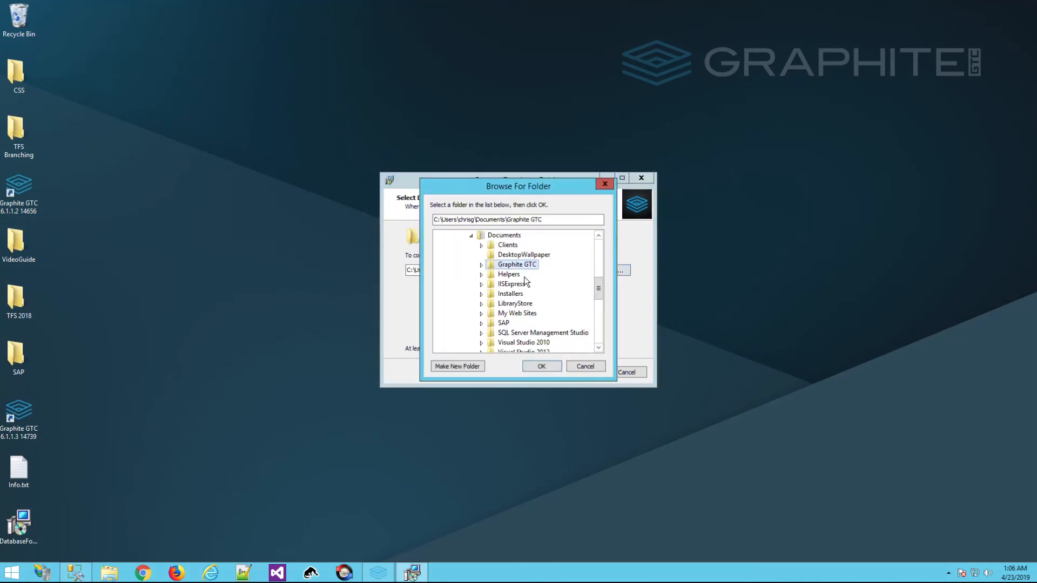
left_click(480, 265)
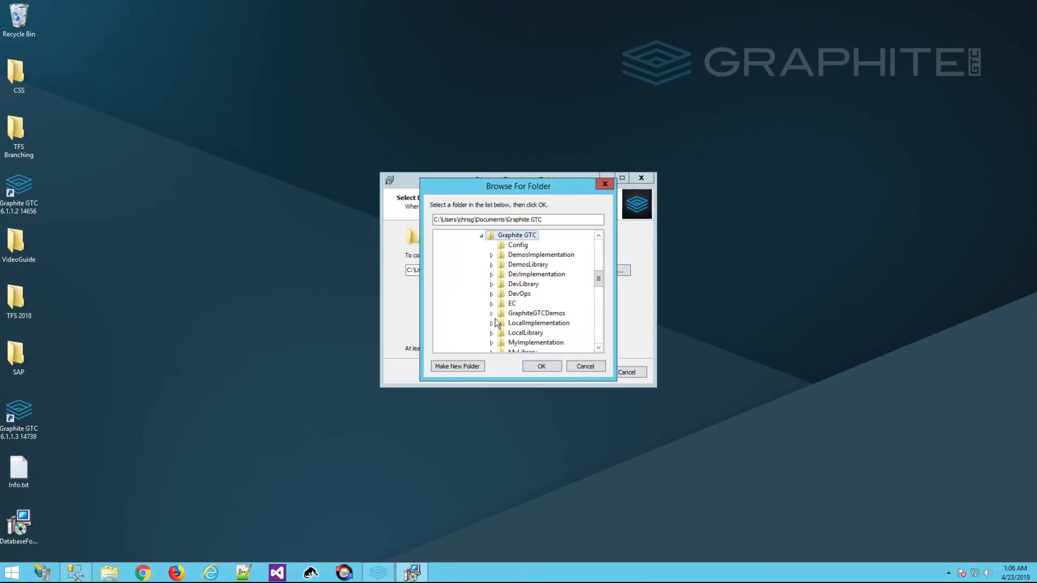
left_click(492, 324)
scroll(493, 328, "down", 8)
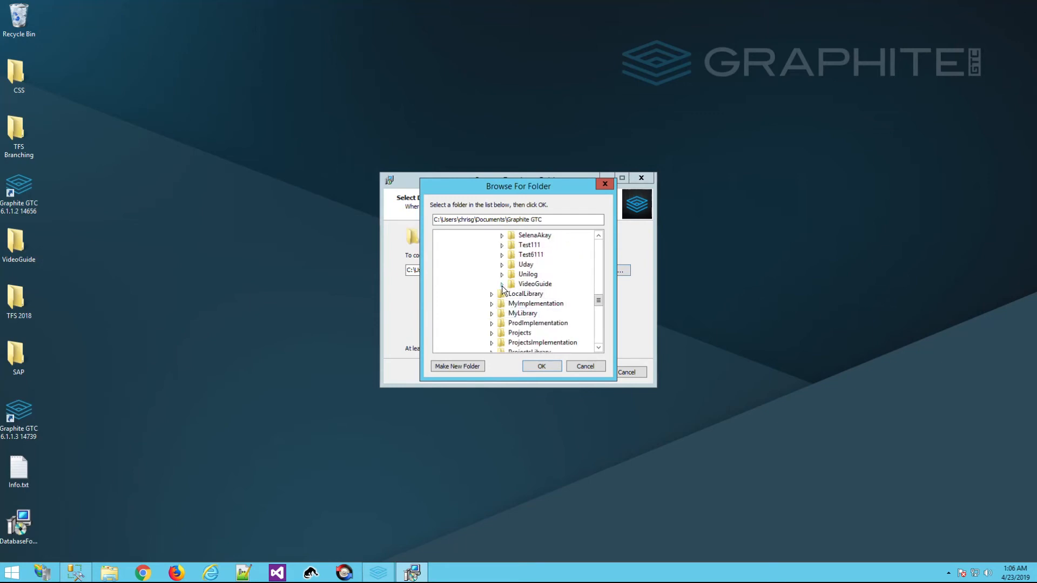
left_click(502, 284)
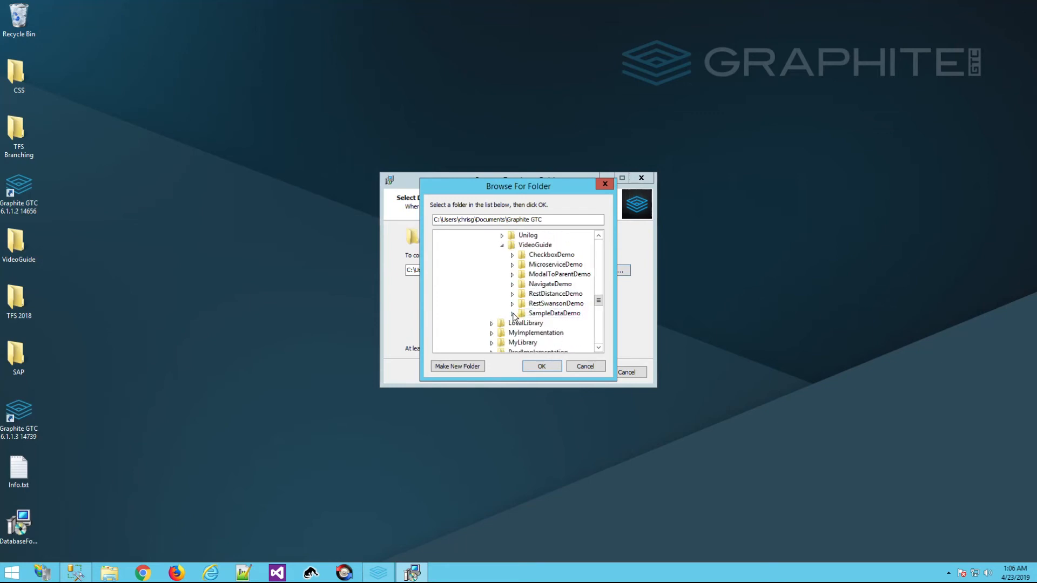
left_click(513, 314)
left_click(537, 318)
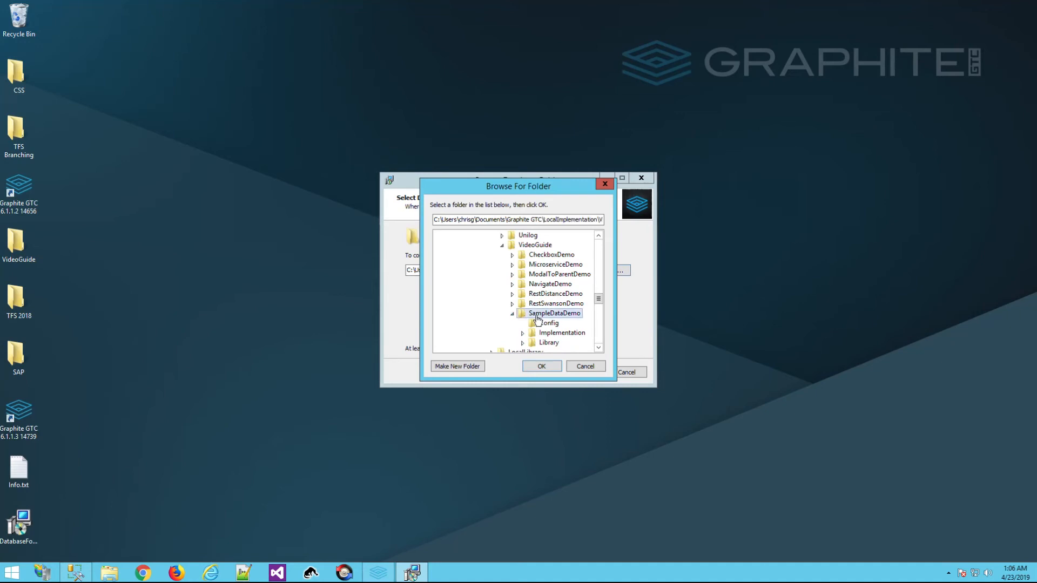
left_click(544, 367)
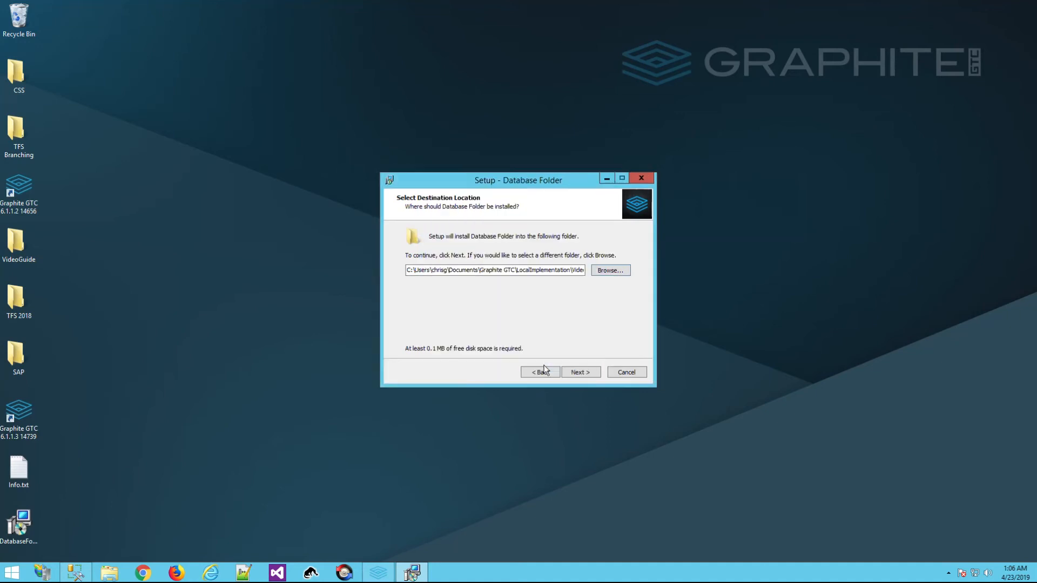
Install into the existing SampleDataDemo folder and finish the setup wizard
left_click(579, 372)
left_click(555, 340)
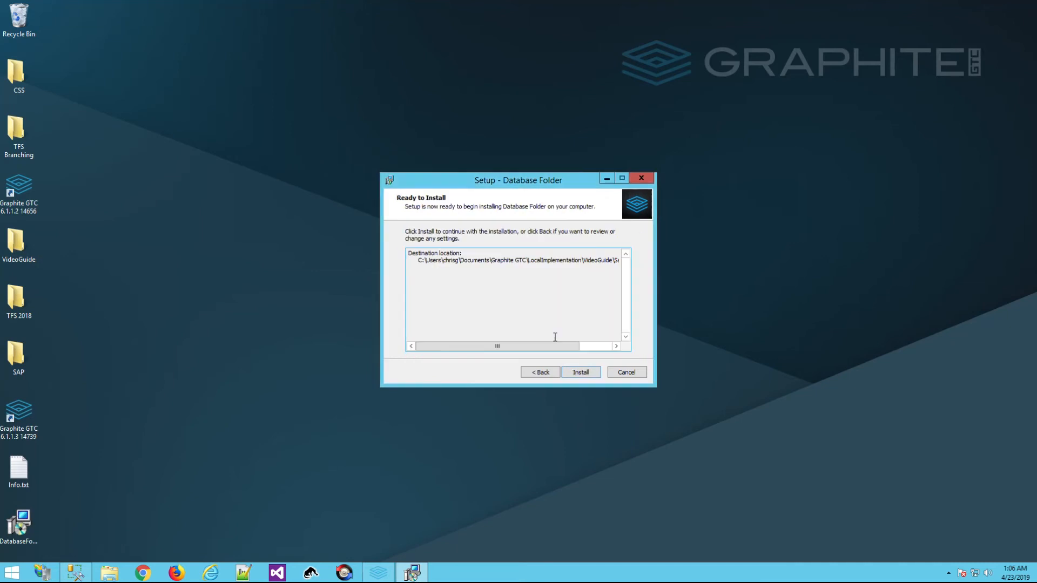
left_click(581, 371)
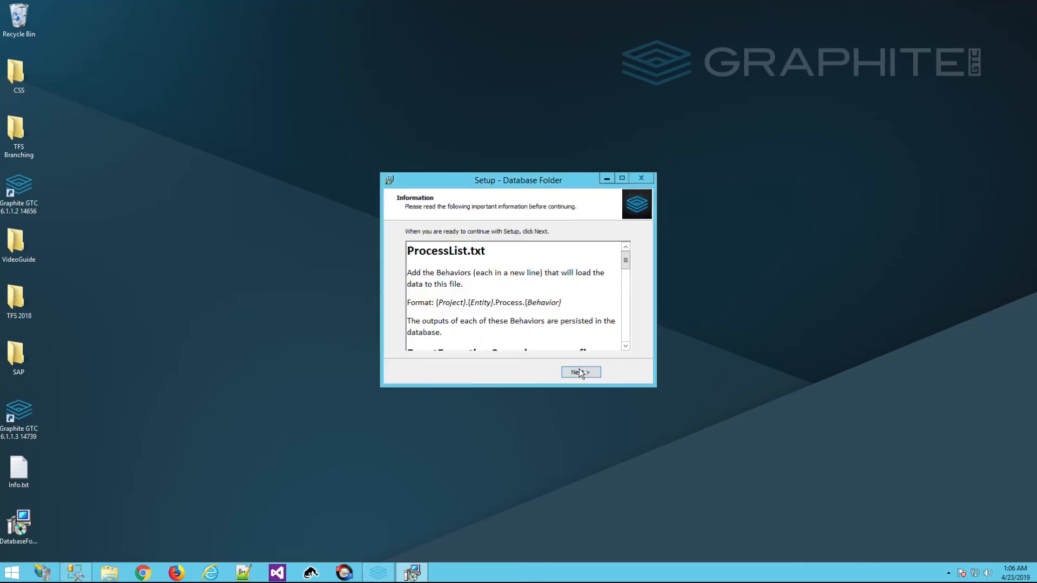
left_click(580, 372)
left_click(580, 373)
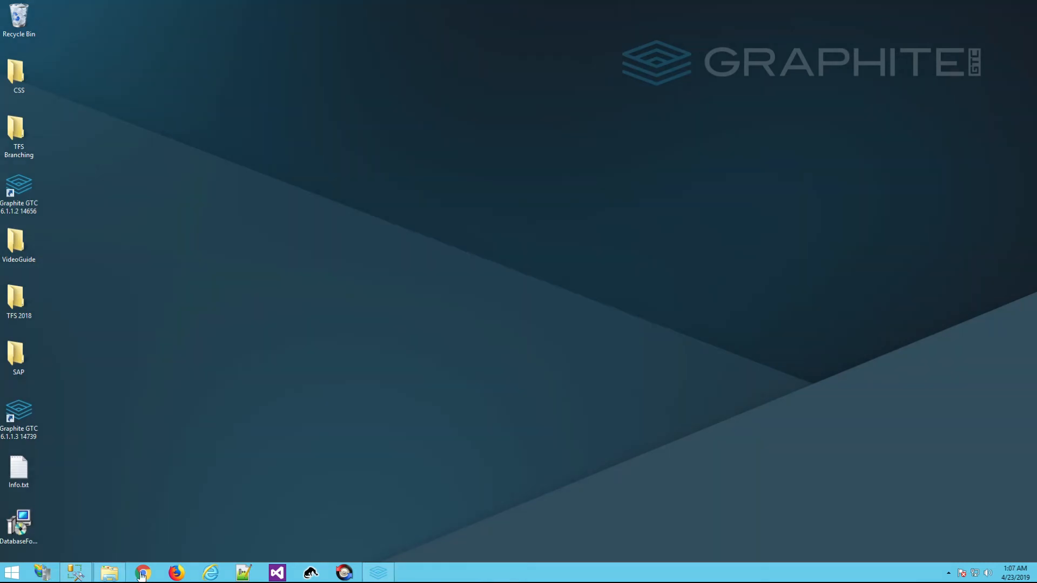
left_click(109, 573)
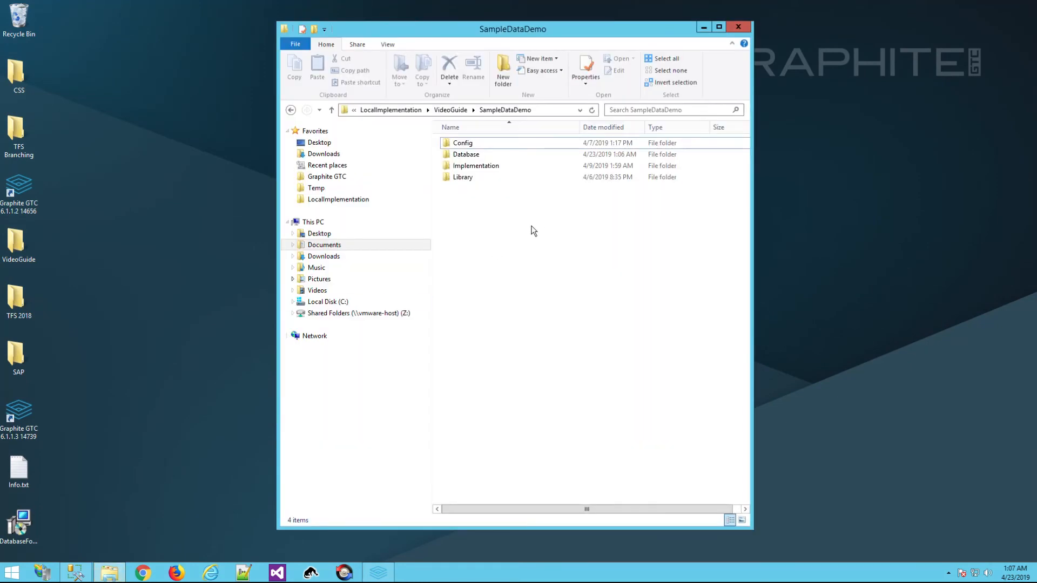
Open ProcessList.txt from the Database folder in Notepad++
double_click(466, 157)
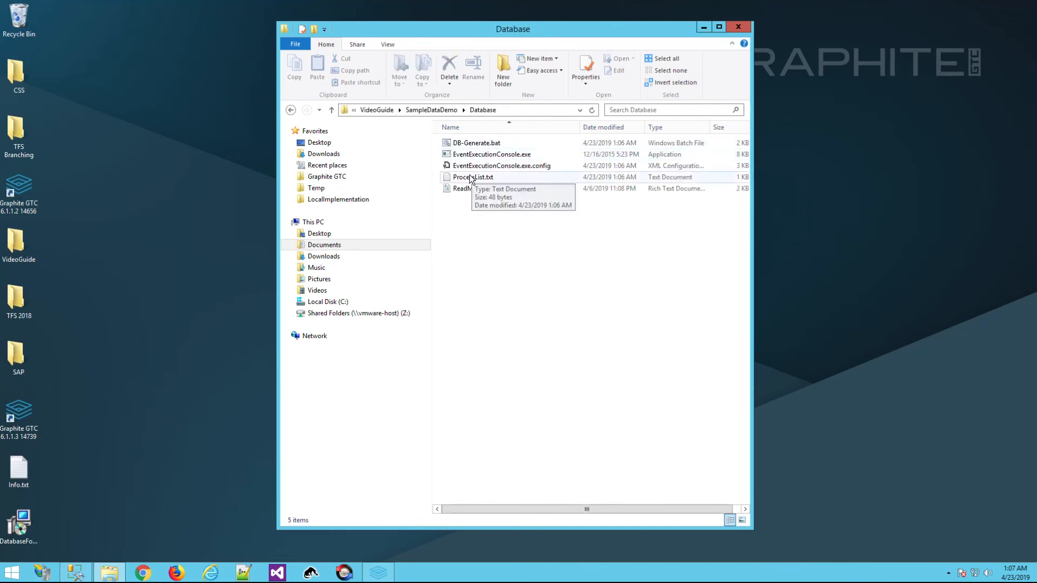
right_click(469, 177)
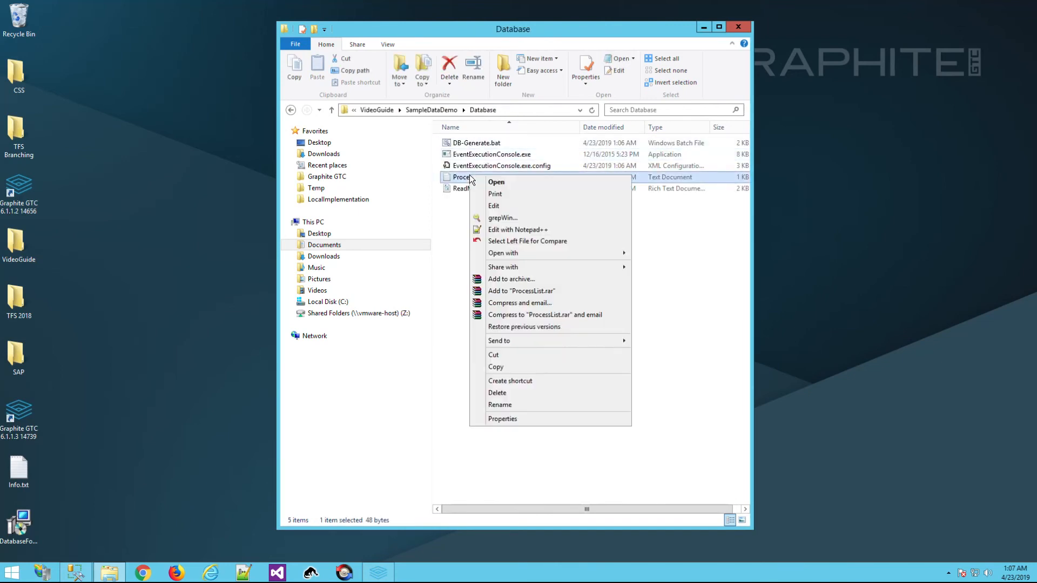
left_click(517, 231)
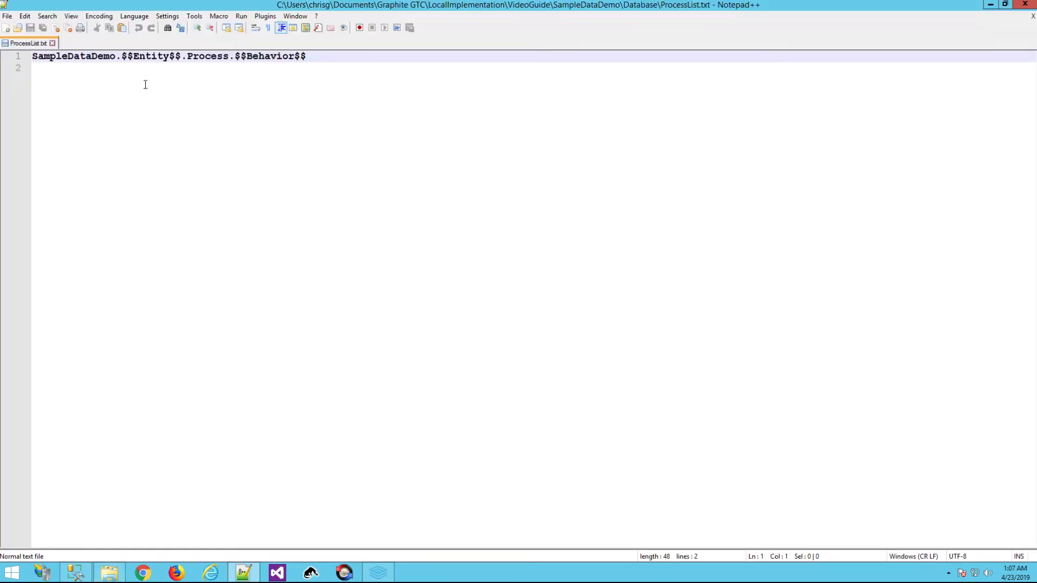
Replace the placeholders with DataLoader and PopulateMakeAndModel, save the file and close Notepad++
left_click(123, 57)
left_click(180, 56, "shift")
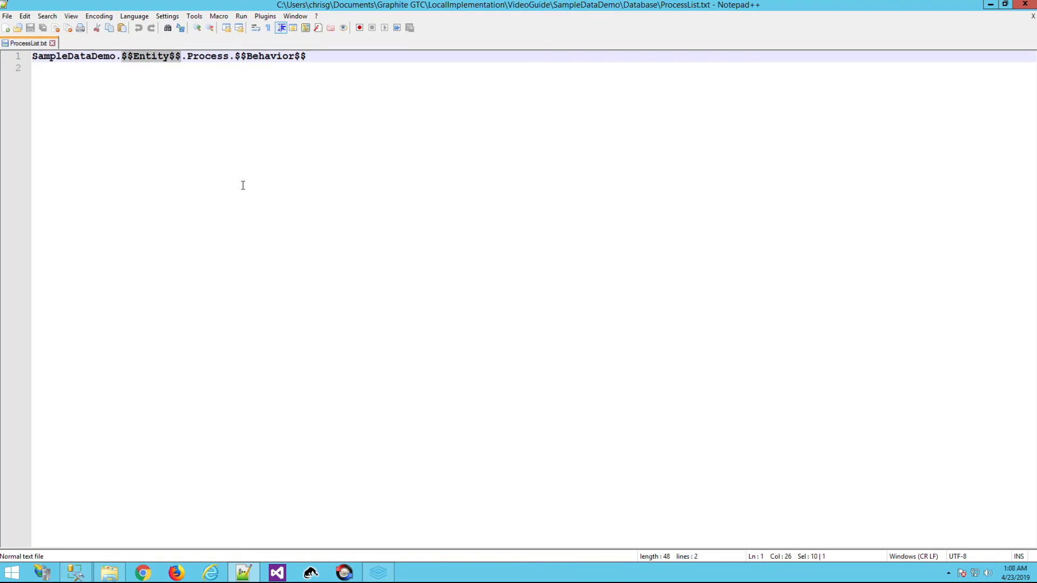
type("DataLoader")
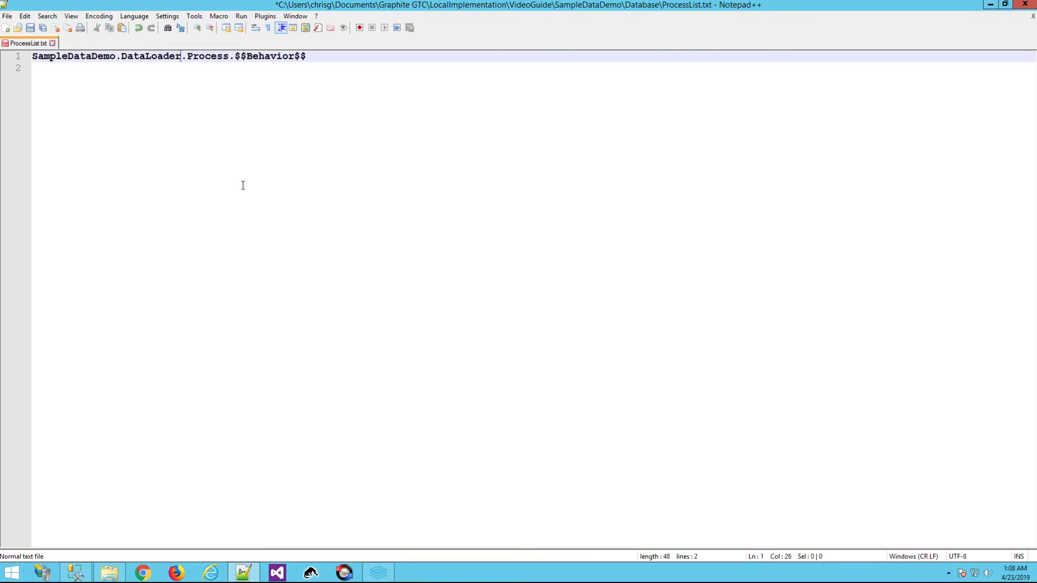
key("ctrl+Right")
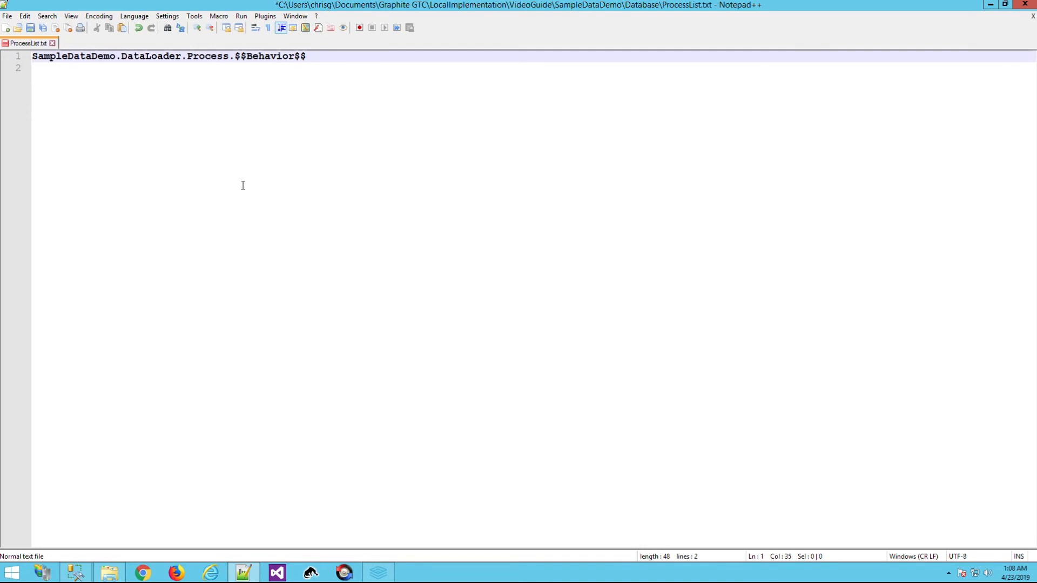
key("ctrl+shift+Right")
key("ctrl+shift+Right")
key("ctrl+shift+Right")
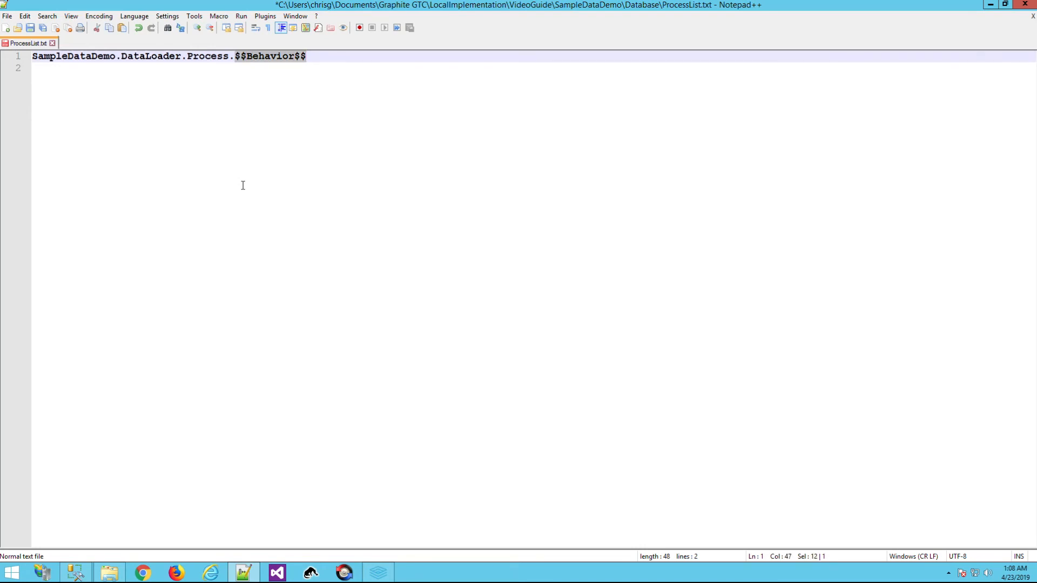
type("Pop")
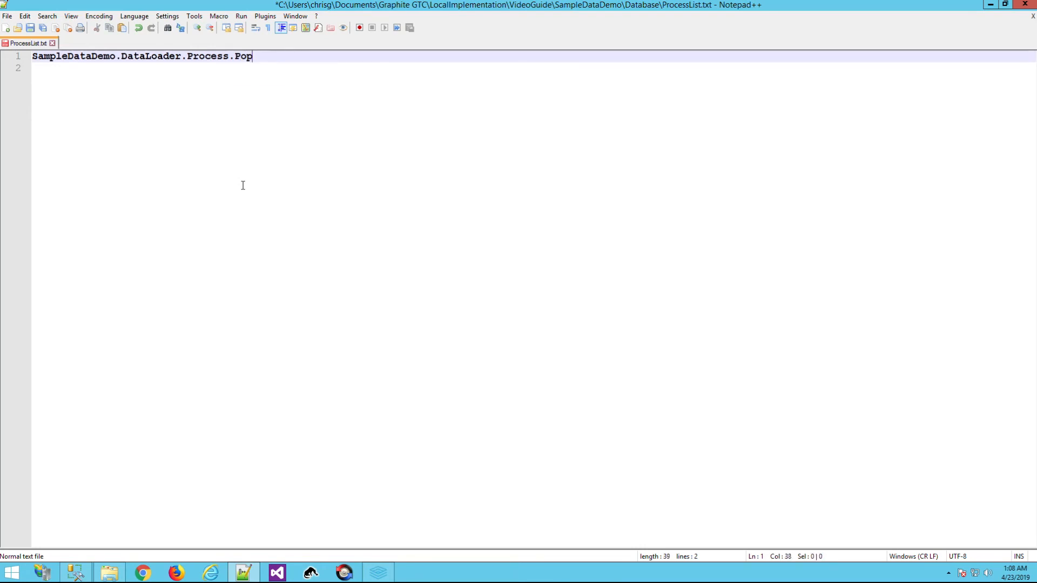
type("ulateMakeAndModel")
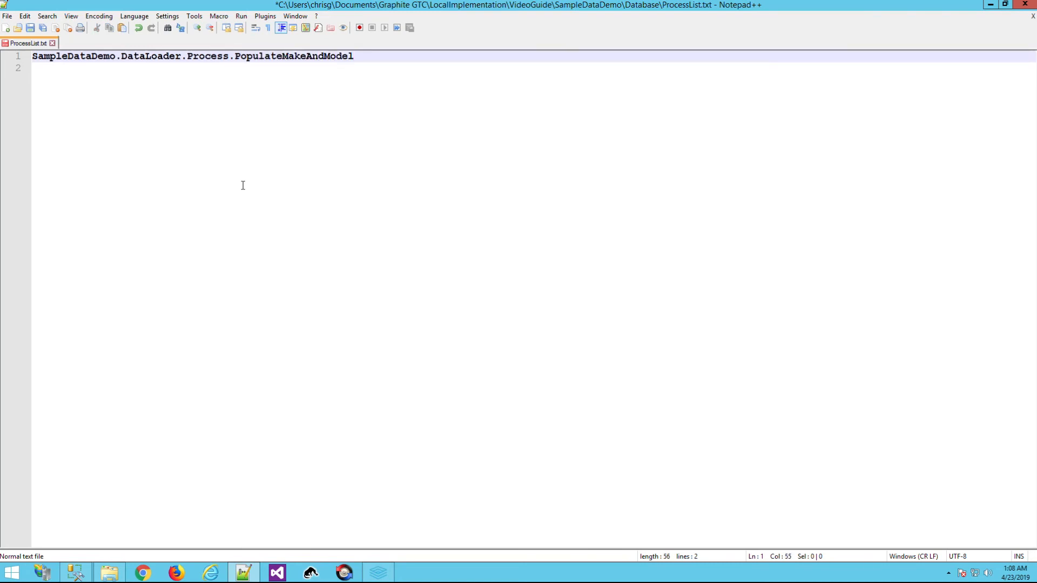
left_click(29, 27)
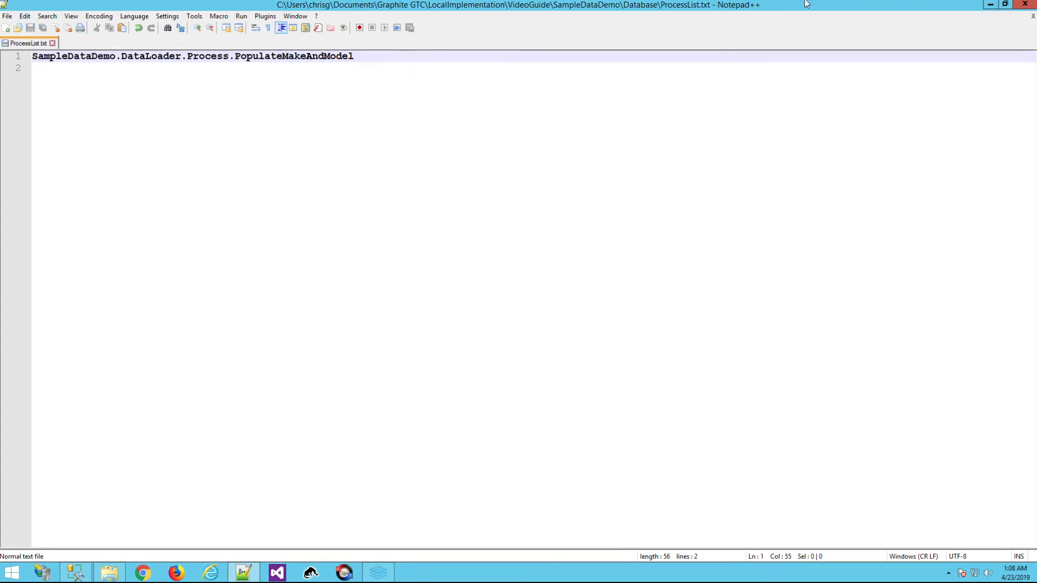
left_click(1025, 4)
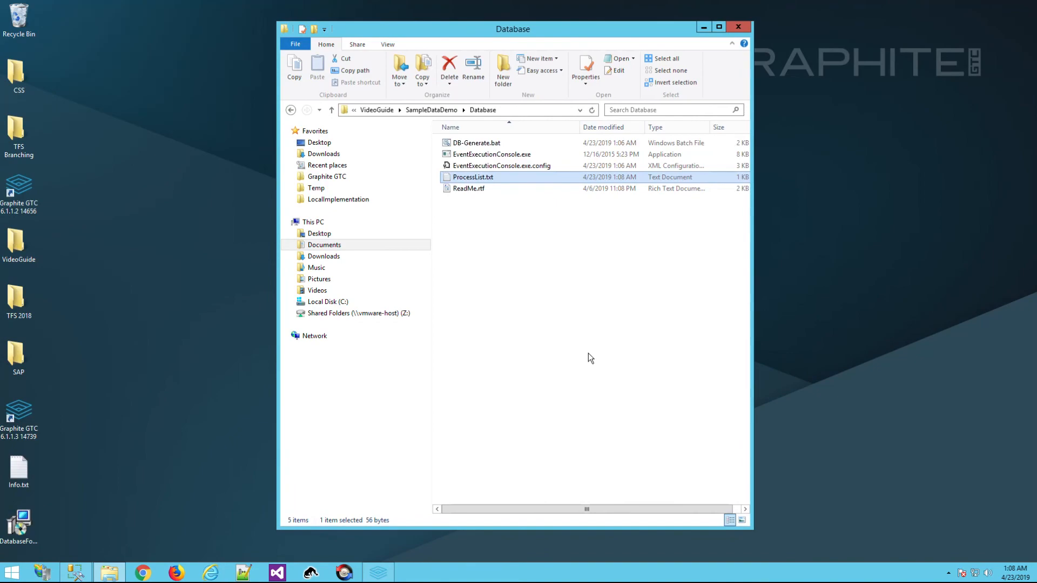
Purge all previous builds and rebuild the project
left_click(378, 571)
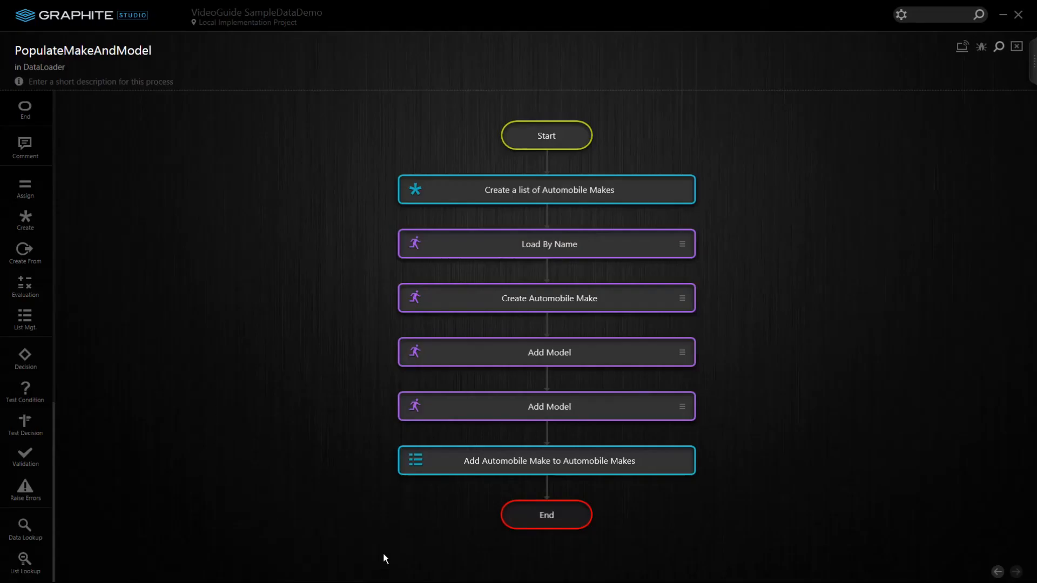
left_click(1033, 61)
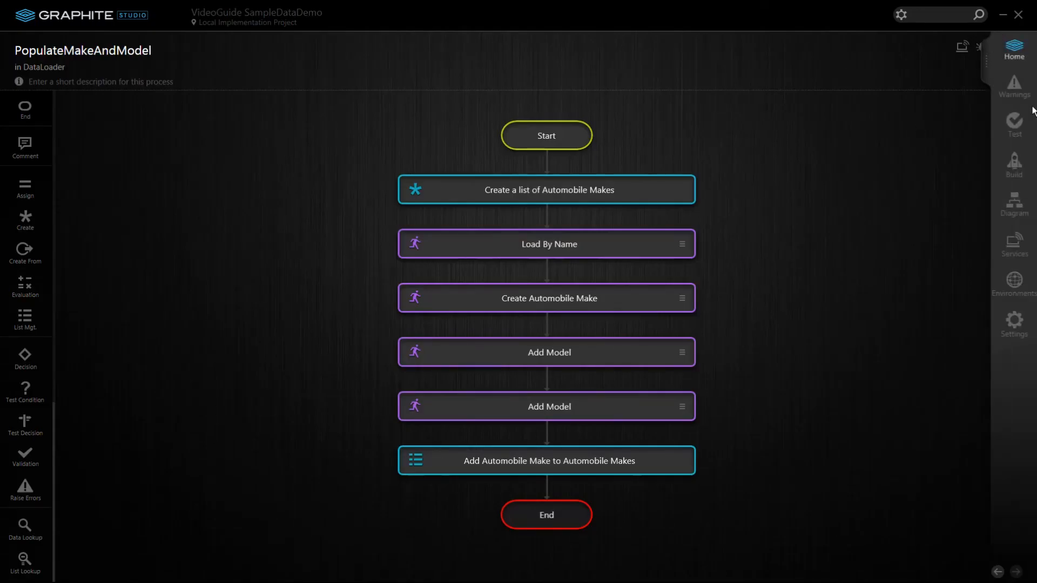
left_click(1012, 172)
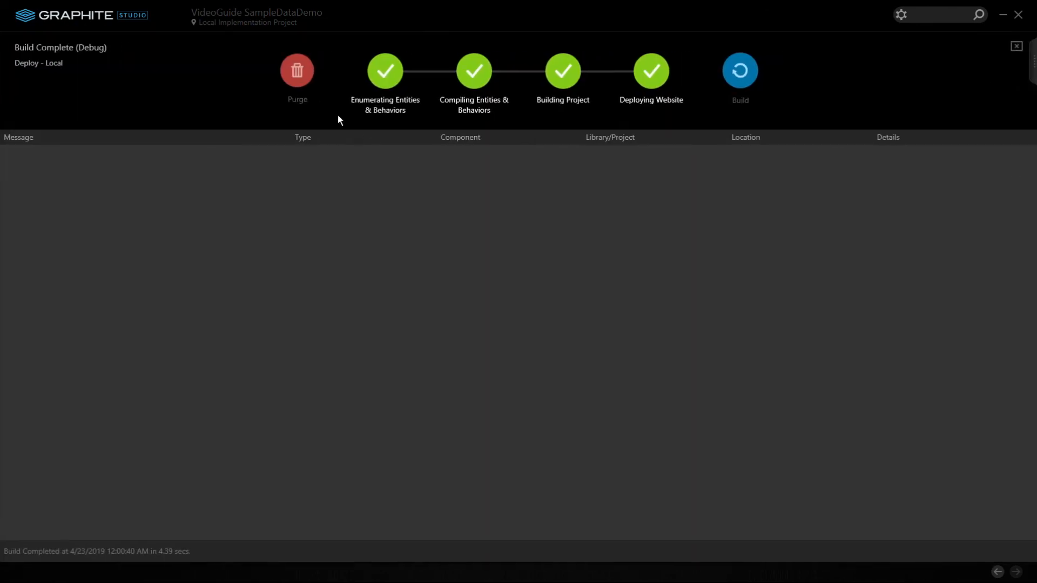
left_click(295, 76)
left_click(645, 324)
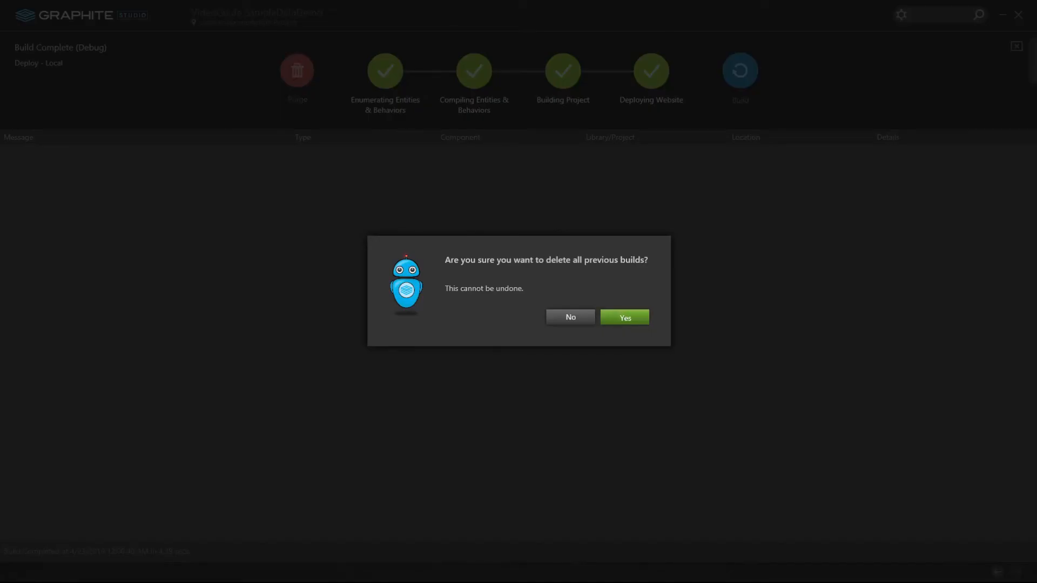
left_click(740, 80)
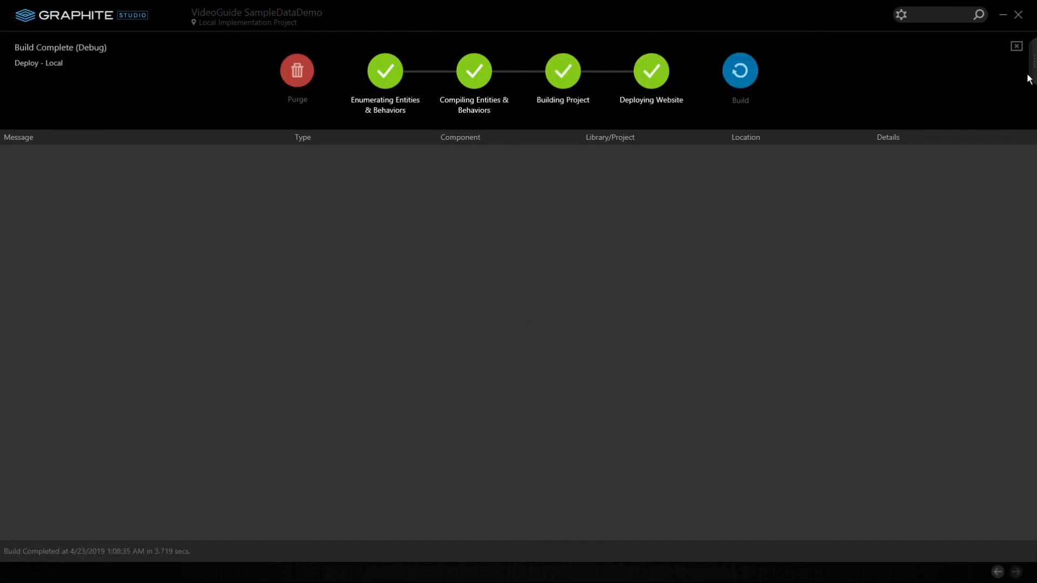
Update the database with Regenerate and Optimize turned on in Database settings
mouse_move(1034, 76)
left_click(1013, 321)
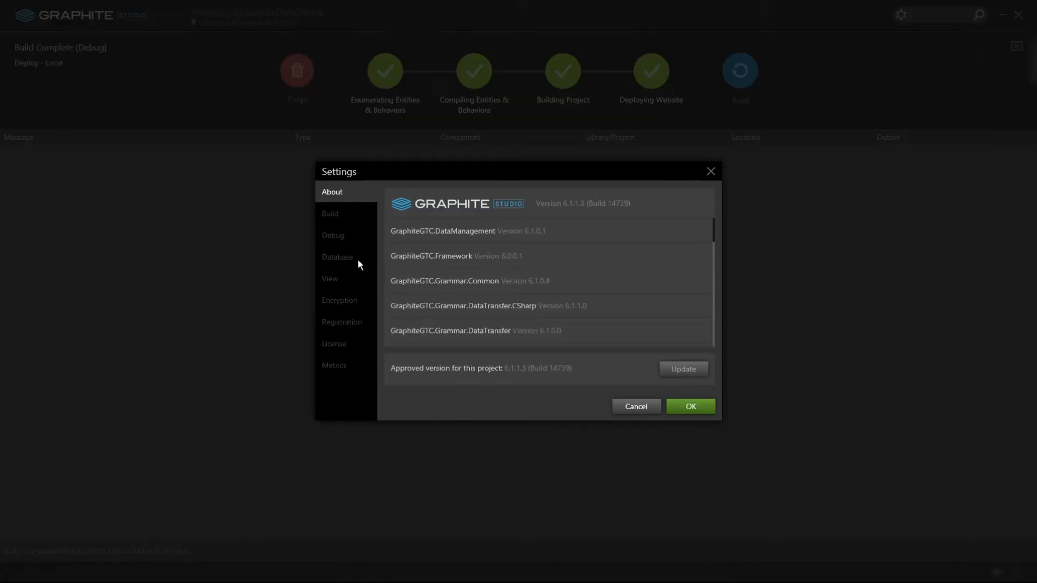
left_click(355, 257)
left_click(477, 234)
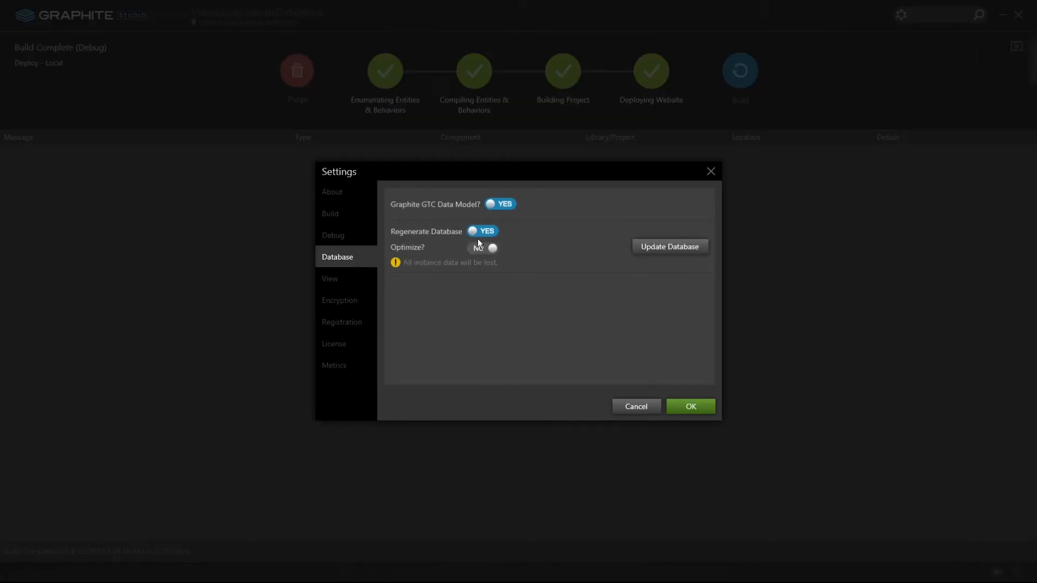
left_click(478, 248)
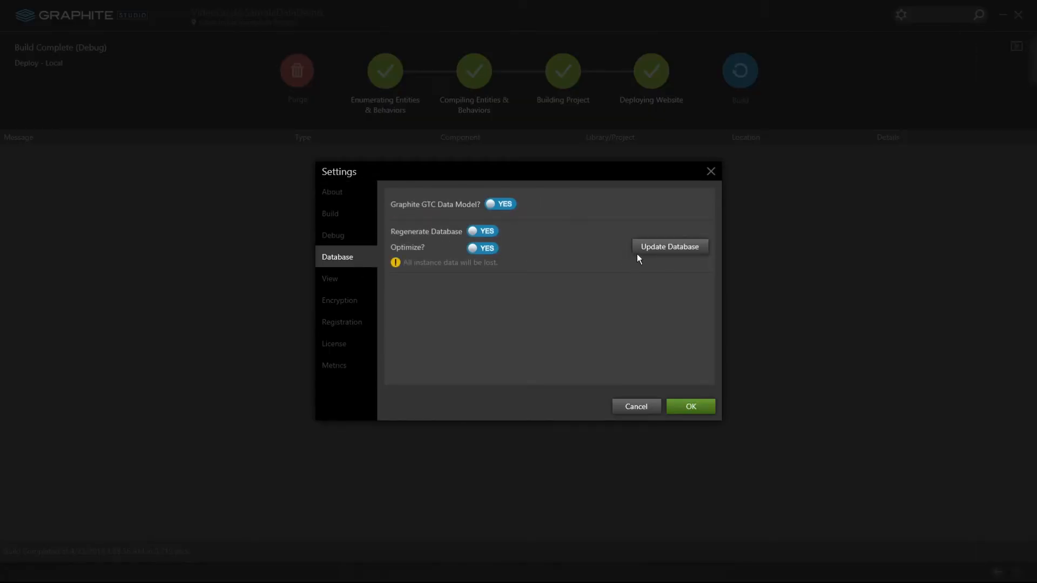
left_click(669, 247)
left_click(624, 317)
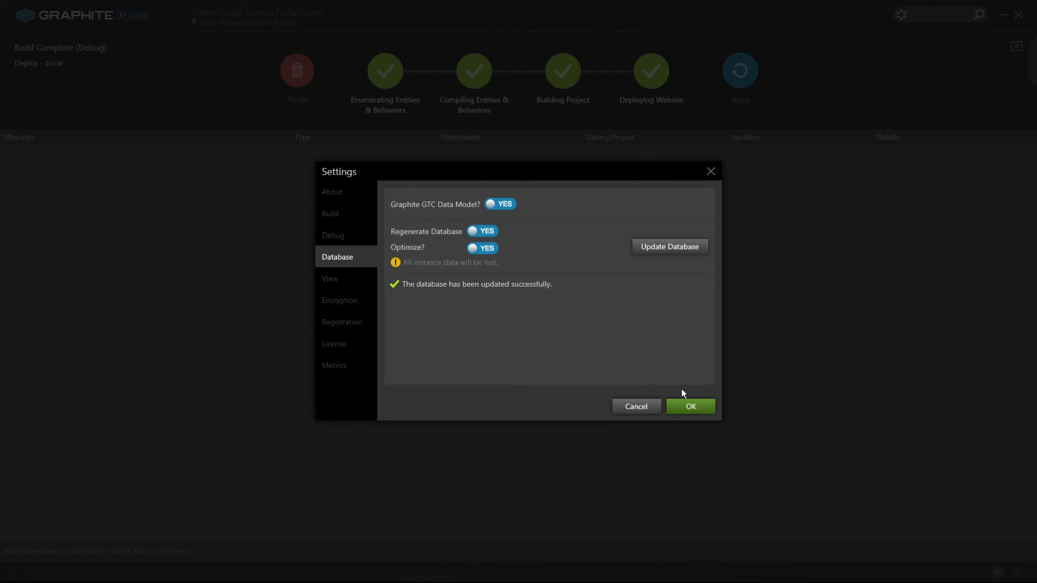
left_click(693, 407)
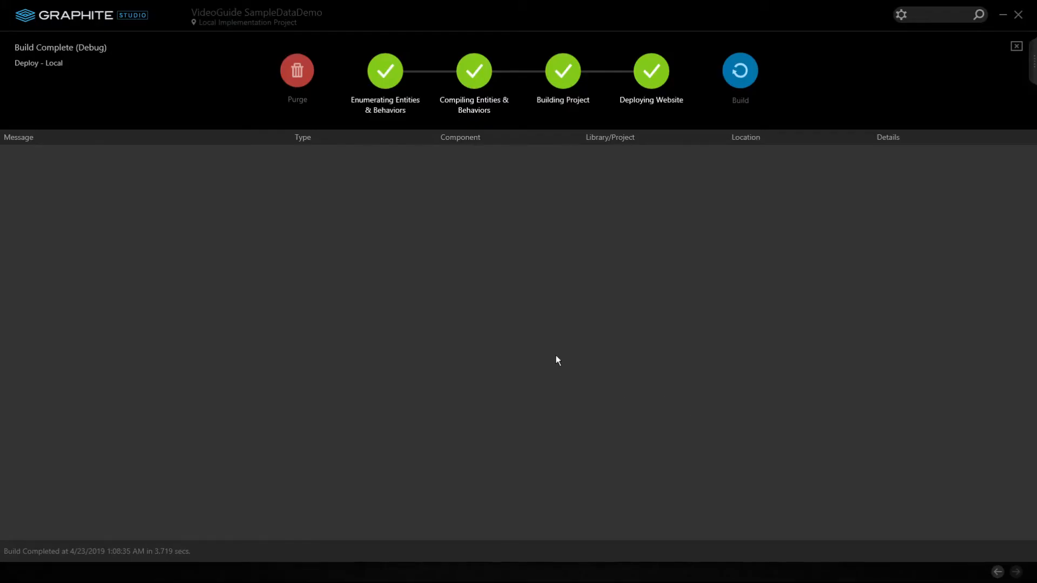
key("alt+Tab")
key("alt+Tab")
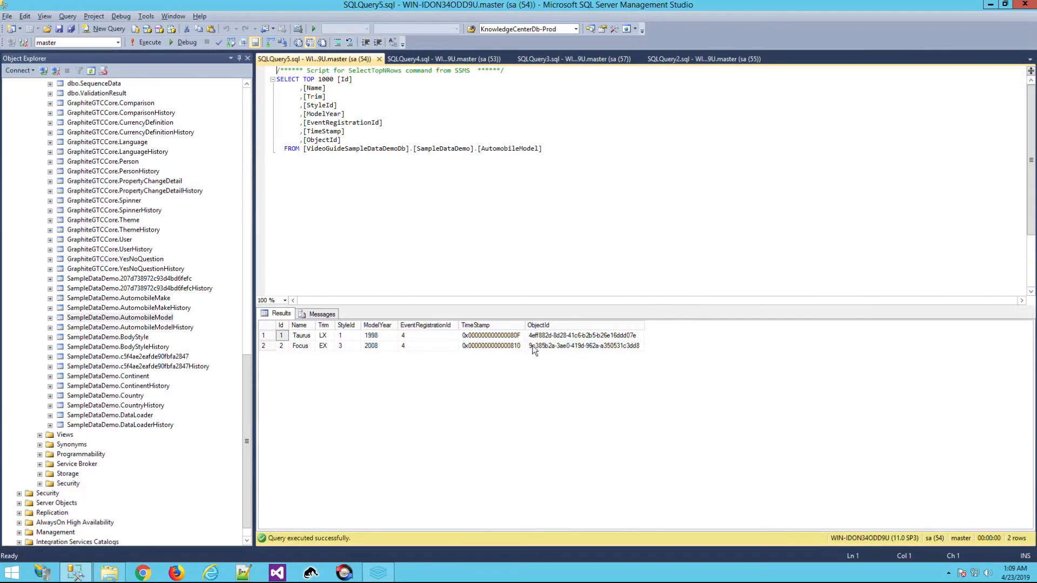
Query the top 1000 rows of AutomobileMake (Ford) and AutomobileModel (Taurus, Focus)
right_click(145, 300)
left_click(174, 327)
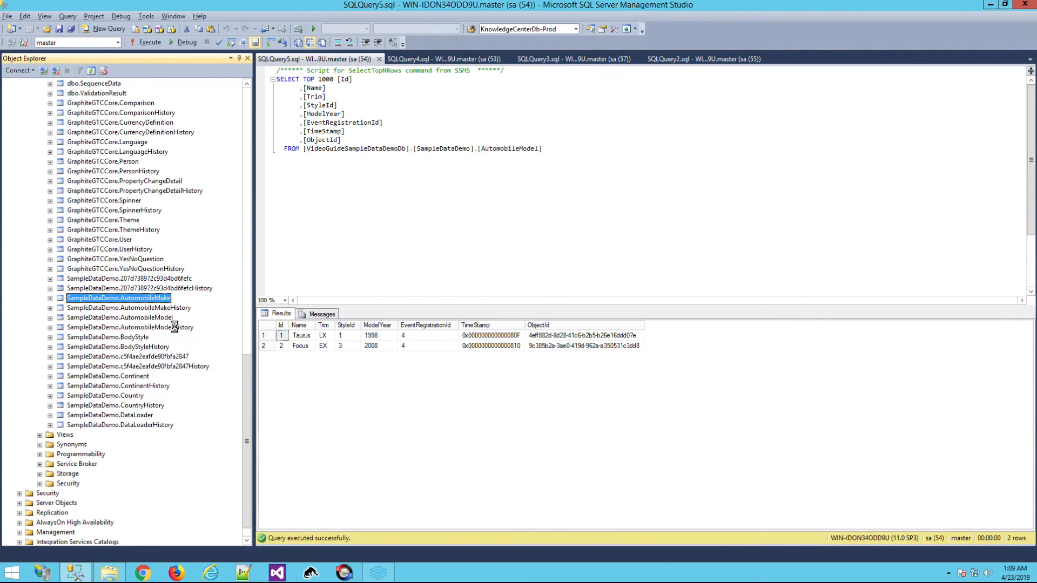
left_click_drag(303, 335, 434, 335)
right_click(146, 318)
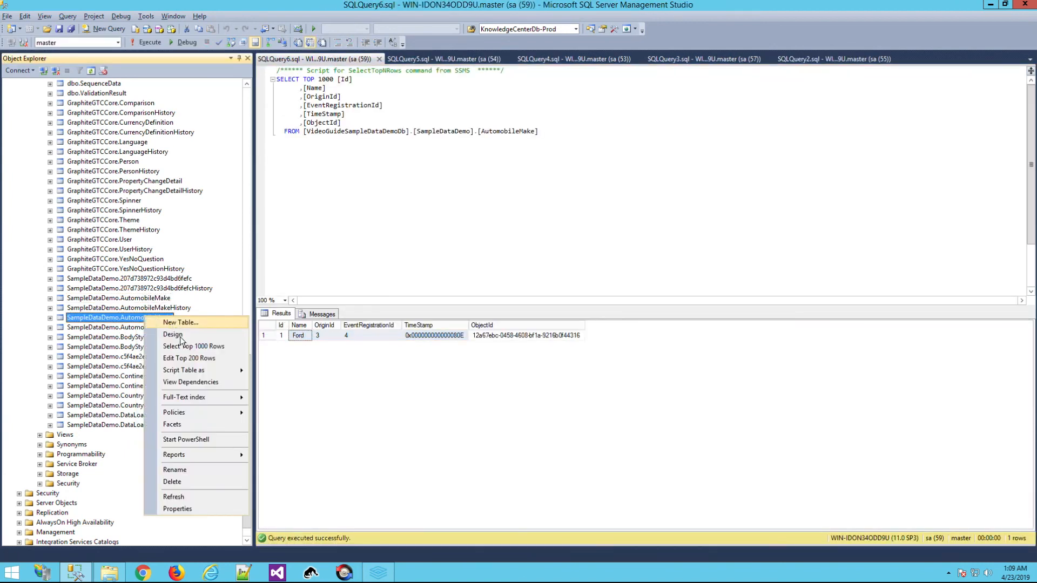
left_click(179, 343)
left_click_drag(302, 347, 307, 330)
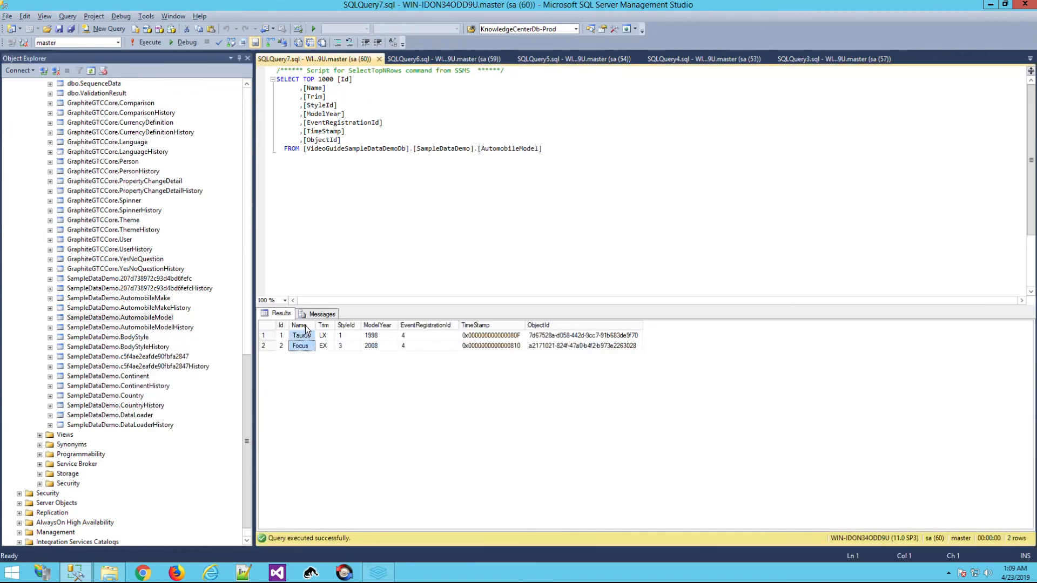